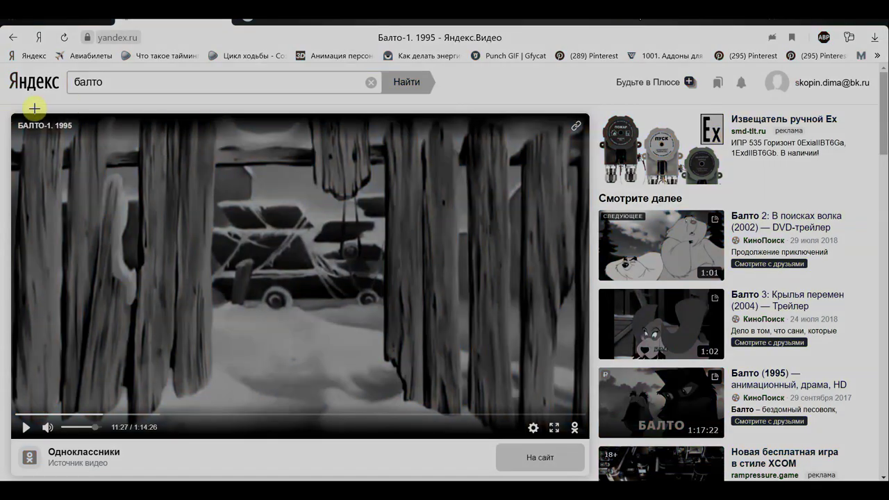
- Capture and save the Balto fence frame as a screenshot, then rewind the film to 7:56
drag(91, 124, 575, 409)
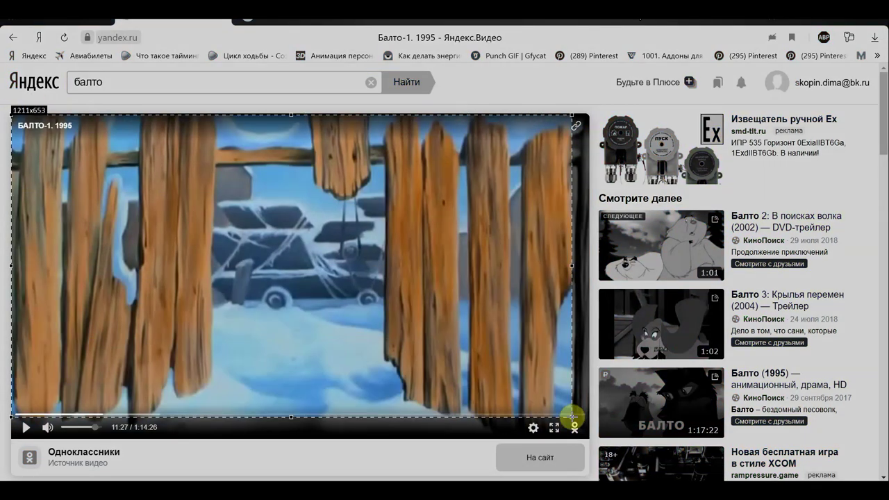
drag(575, 409, 575, 410)
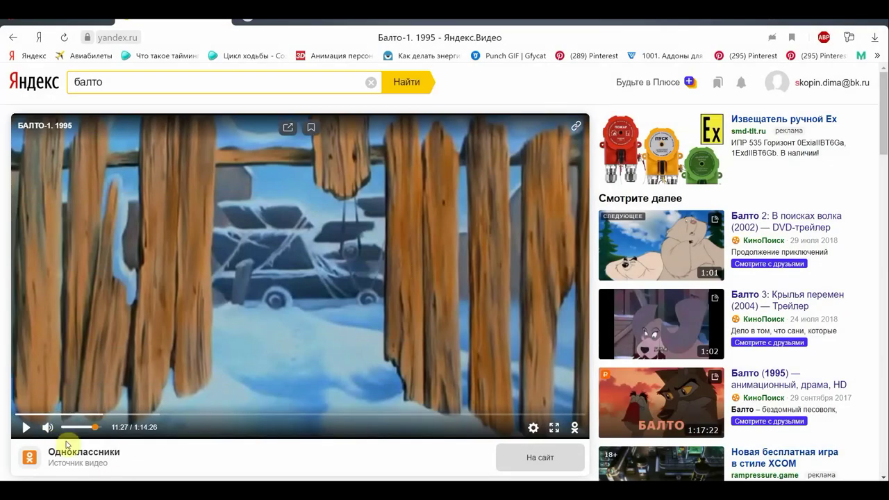
click(77, 415)
click(77, 415)
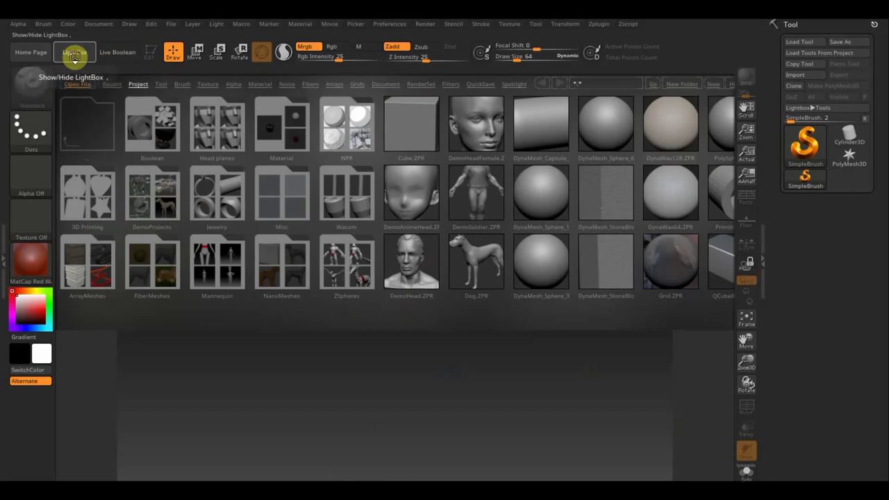
- Draw a Cube3D on the canvas and convert it to an editable PolyMesh3D
click(75, 56)
click(805, 146)
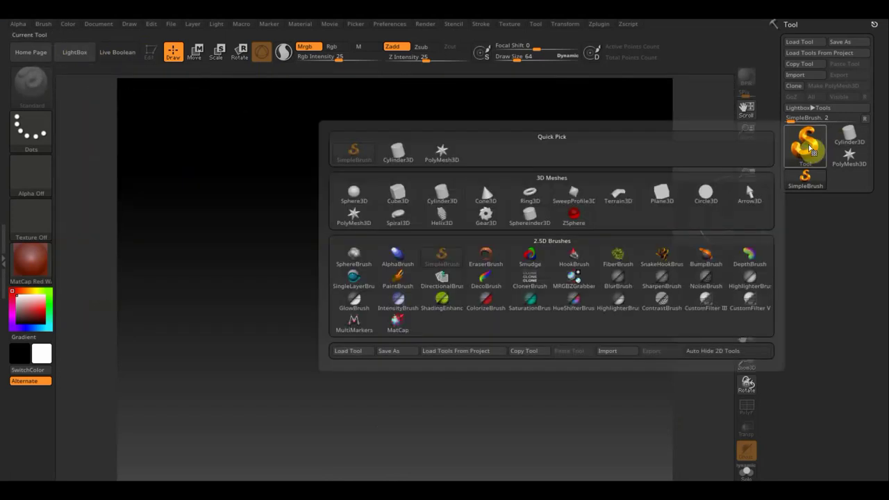
click(397, 194)
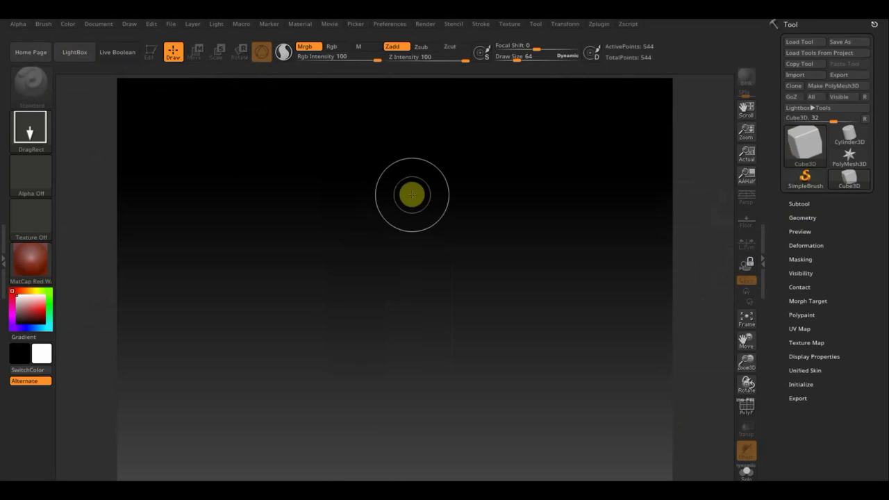
drag(401, 244, 401, 377)
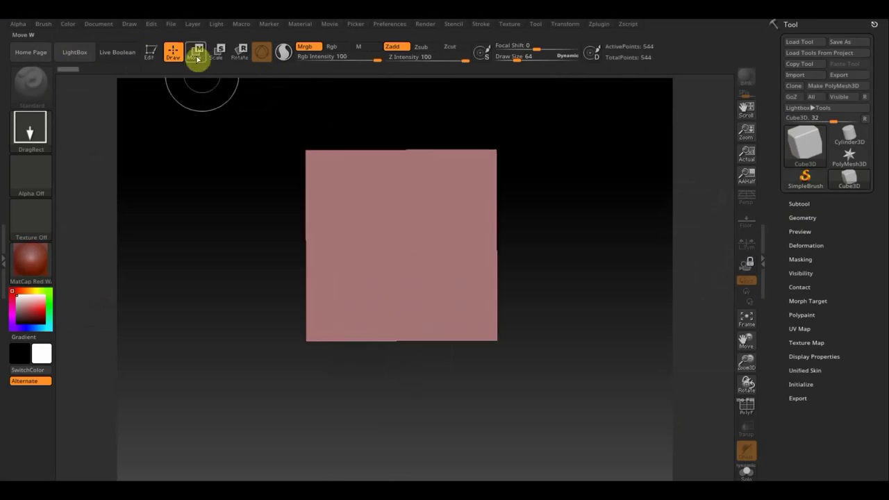
click(151, 53)
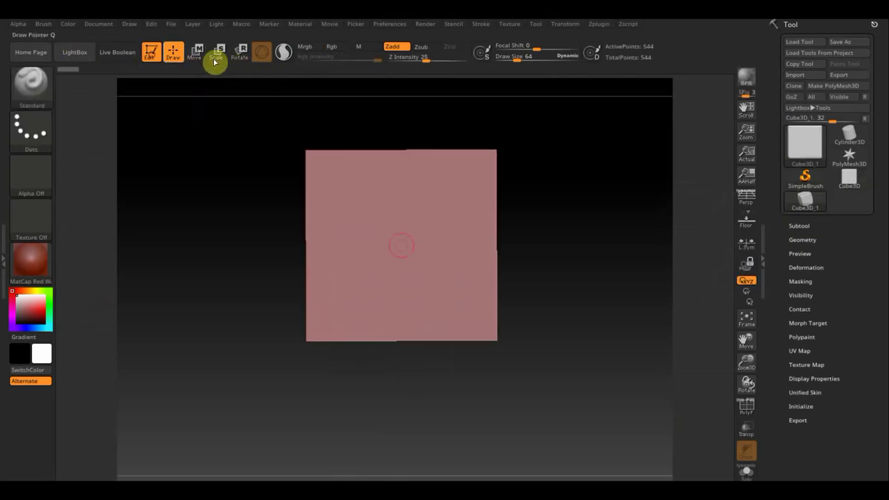
click(827, 86)
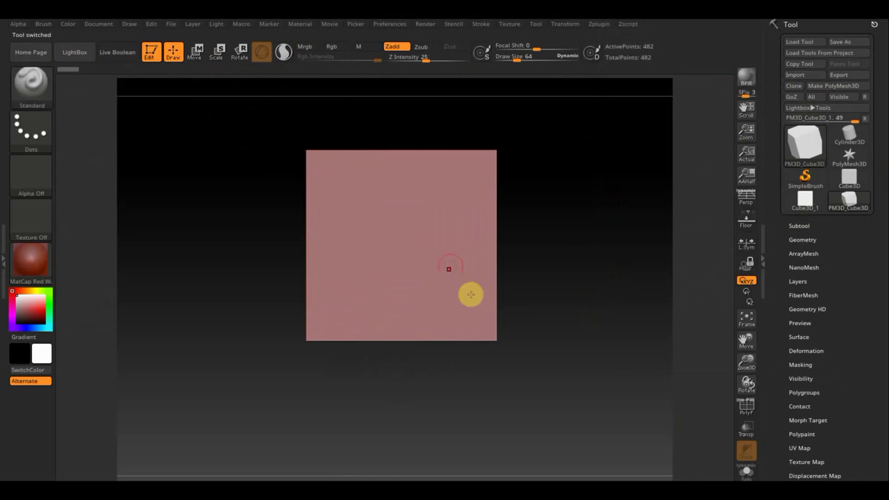
- Enable DynaMesh at resolution 128 and divide the cube to 392,452 points
click(805, 239)
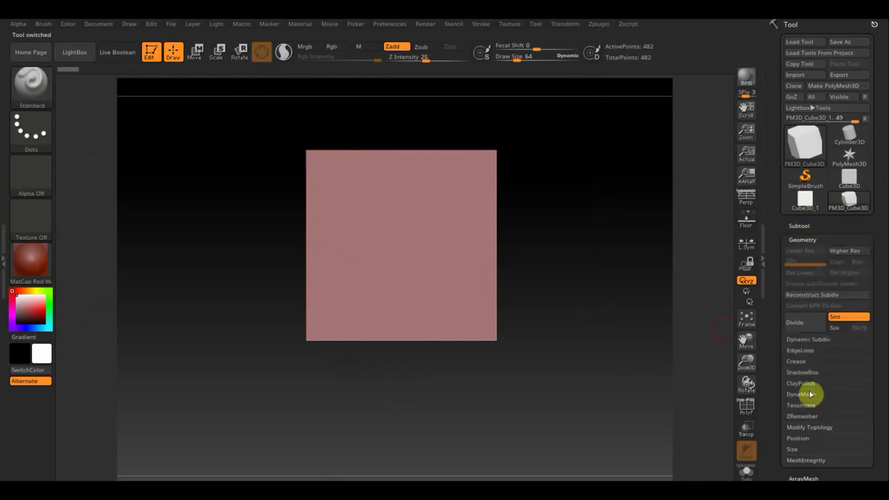
click(807, 412)
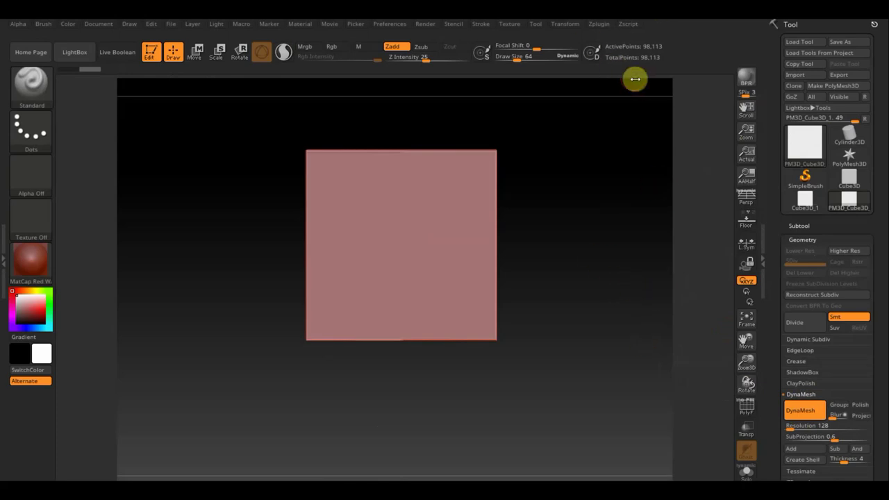
key(ctrl)
key(ctrl+d)
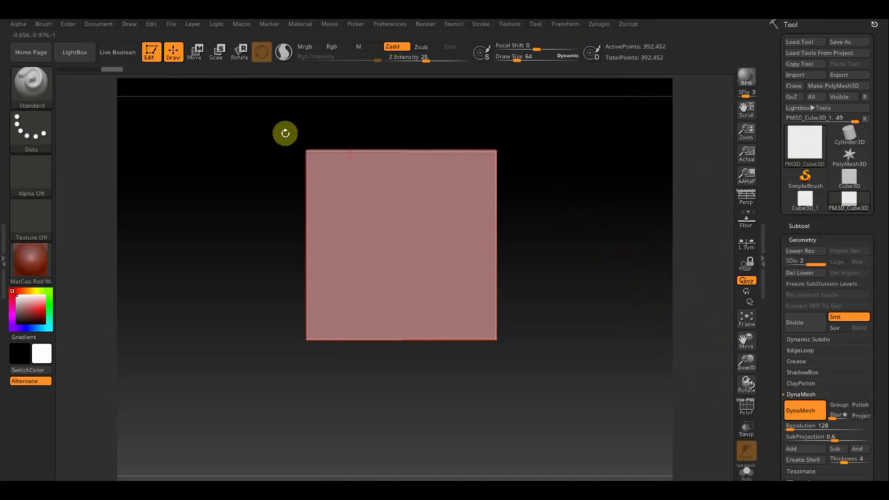
click(511, 26)
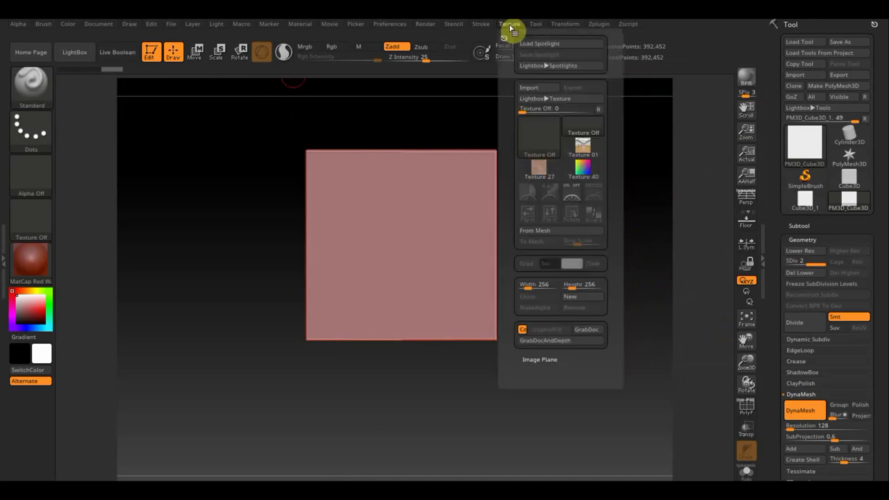
- Import the desktop fence screenshot as a 1212×613 texture and add it to Spotlight
click(535, 88)
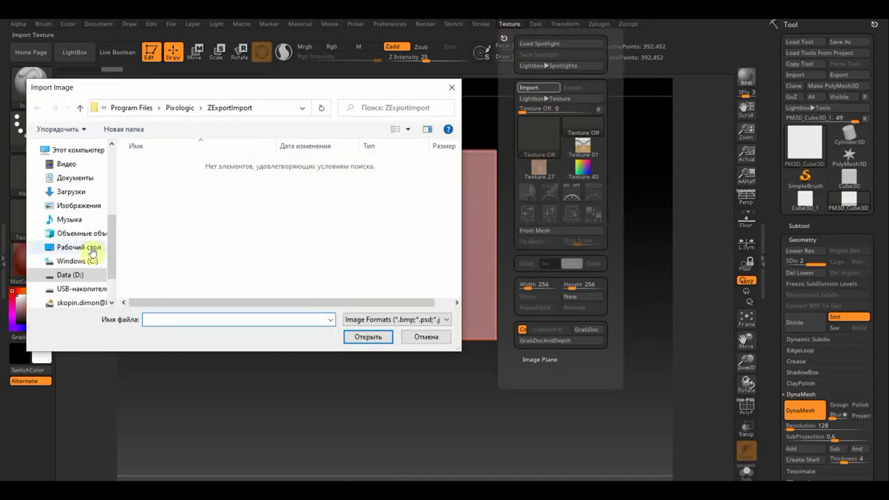
click(79, 248)
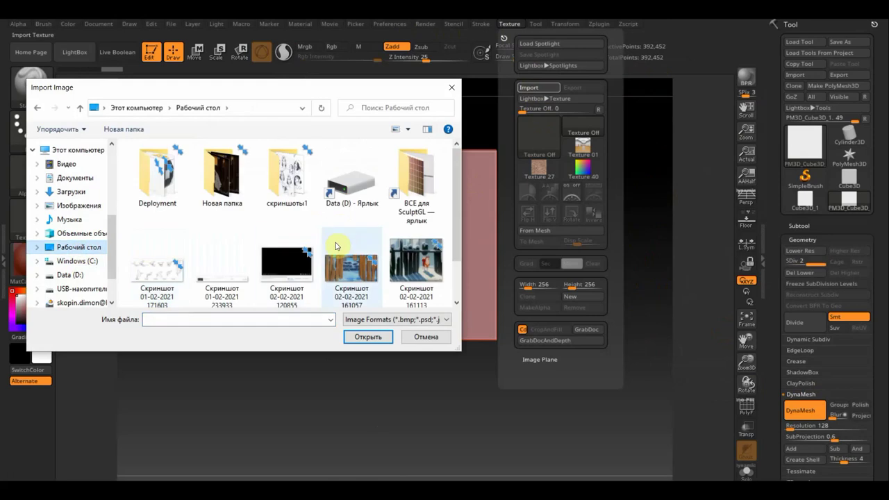
click(358, 262)
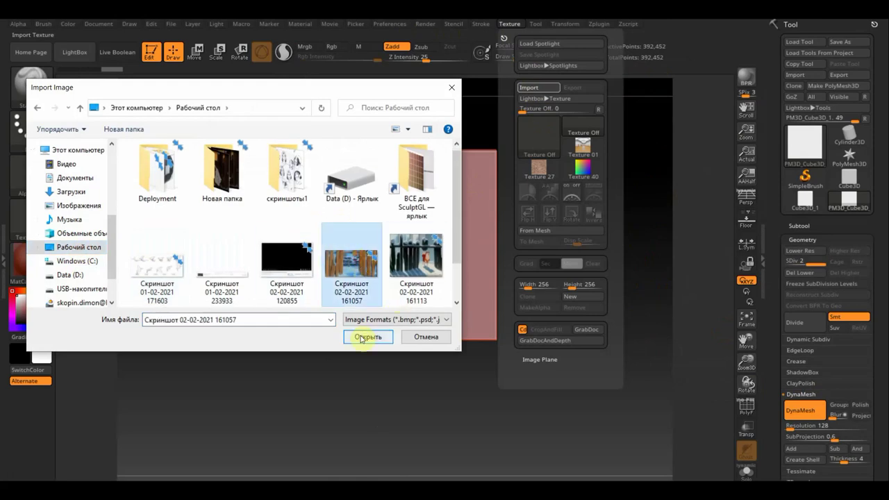
click(361, 338)
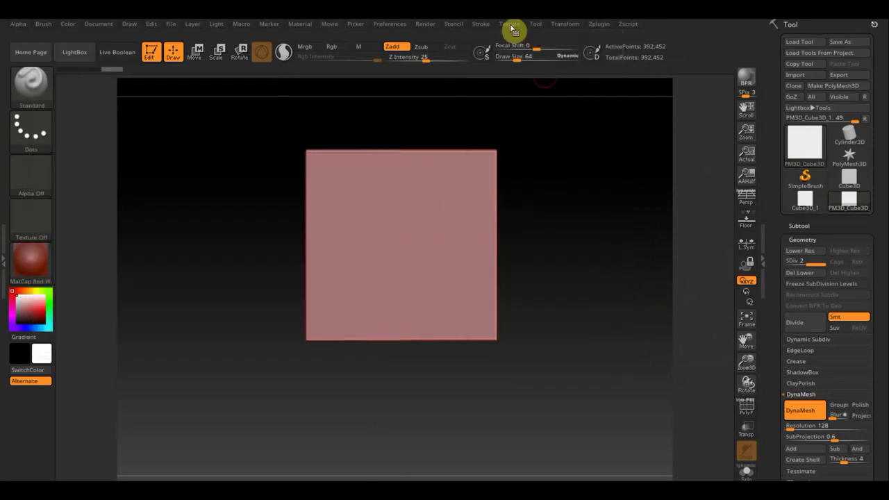
click(509, 24)
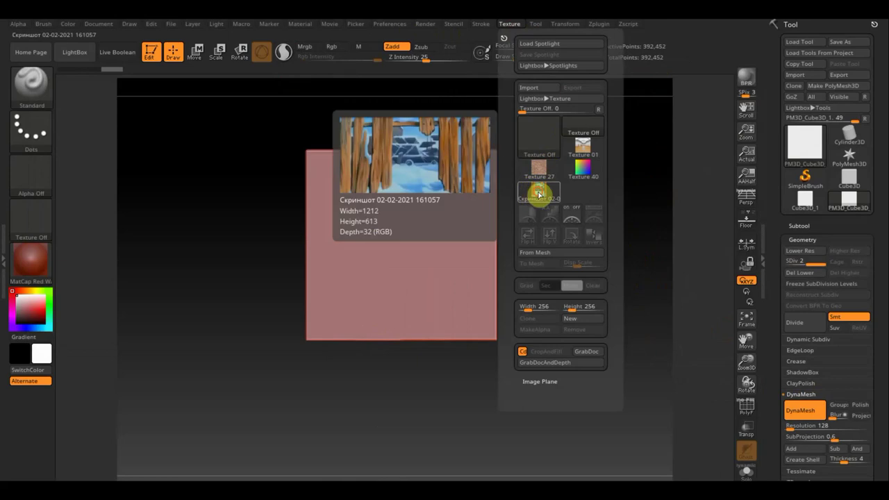
click(539, 189)
click(596, 219)
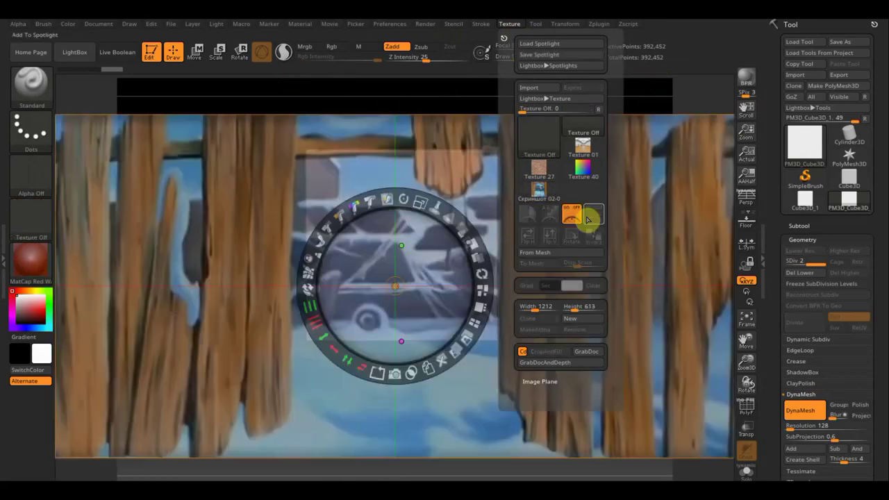
- Resize the reference, then scale and stretch the pink cube into a wide panel
drag(417, 201, 402, 216)
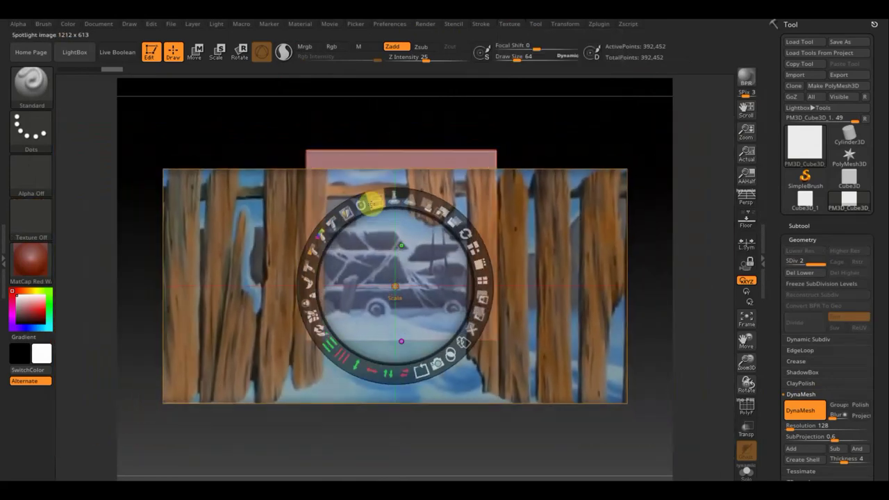
key(shift+z)
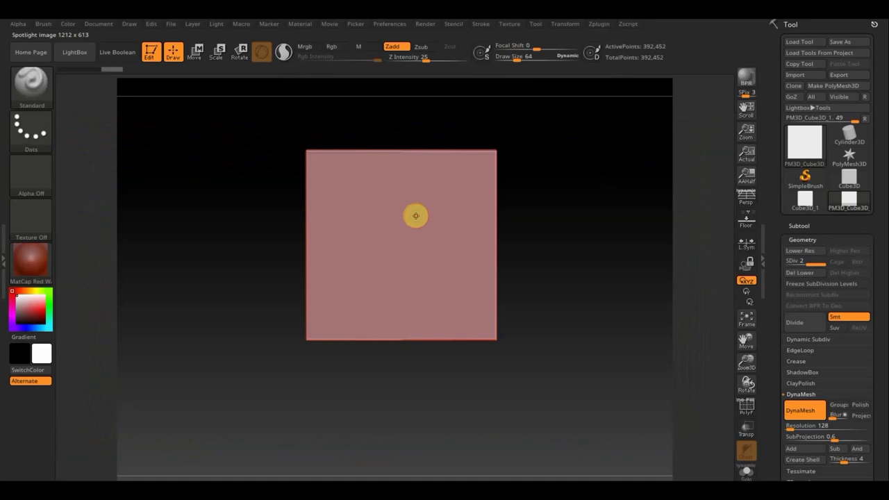
click(196, 49)
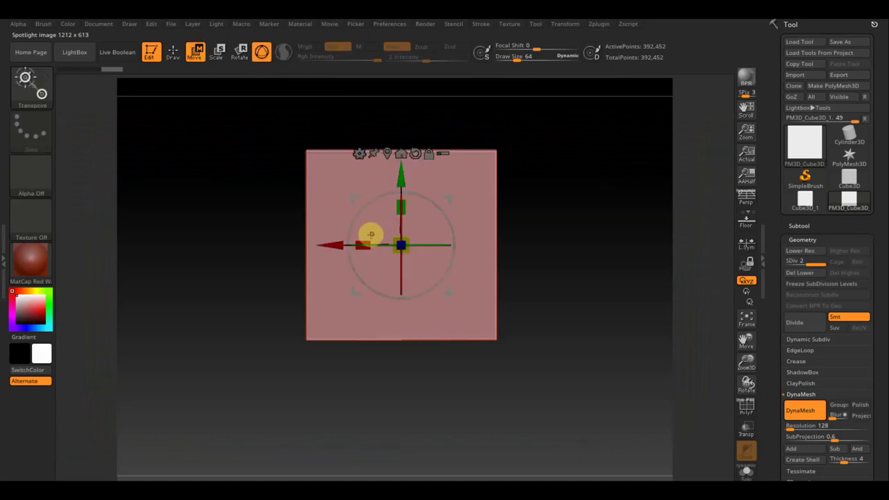
drag(401, 246, 433, 280)
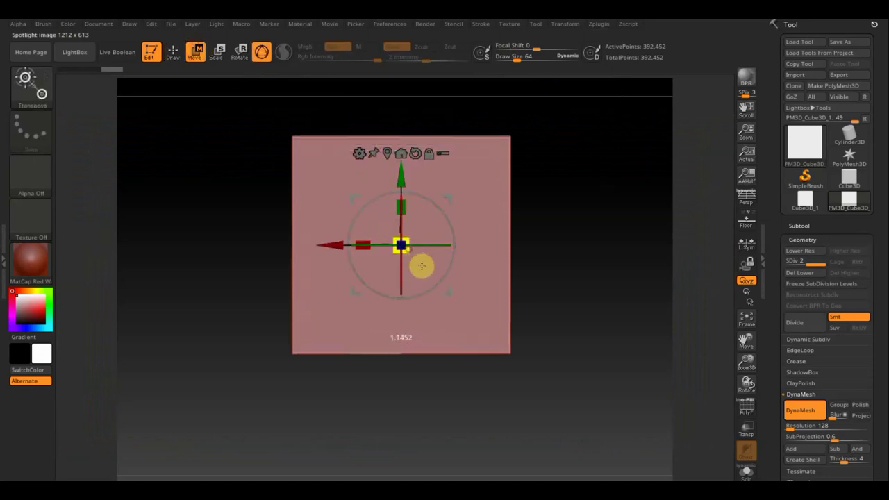
drag(362, 244, 230, 236)
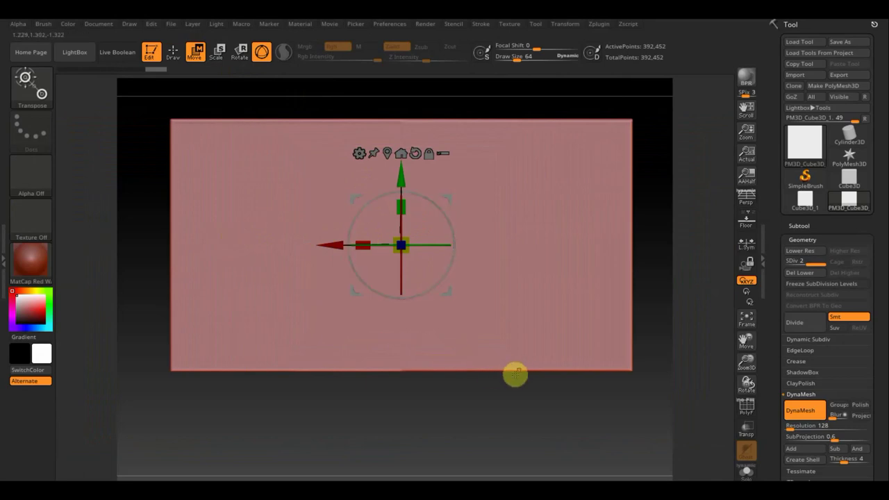
mouse_move(510, 410)
alt+mouse_down()
mouse_move(512, 419)
mouse_move(509, 407)
mouse_move(495, 417)
mouse_move(503, 425)
alt+mouse_up()
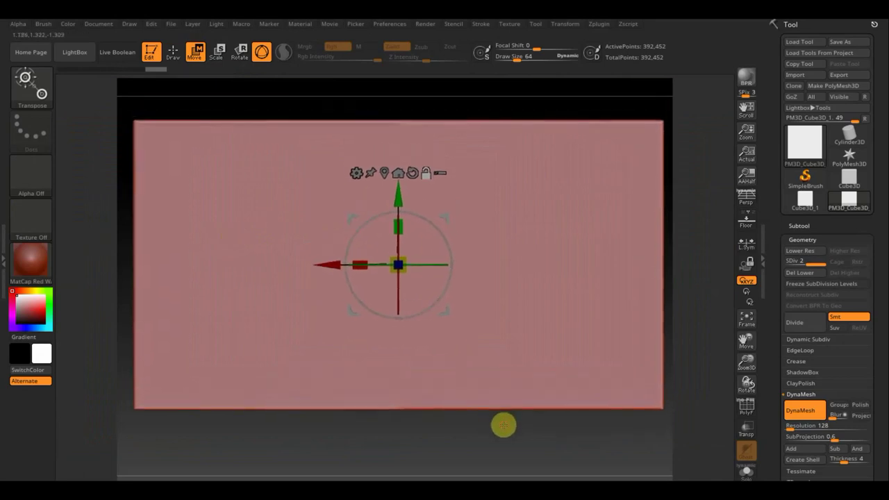
- Fit the fence reference inside the panel, make it more transparent, and switch to MaskPen
click(177, 55)
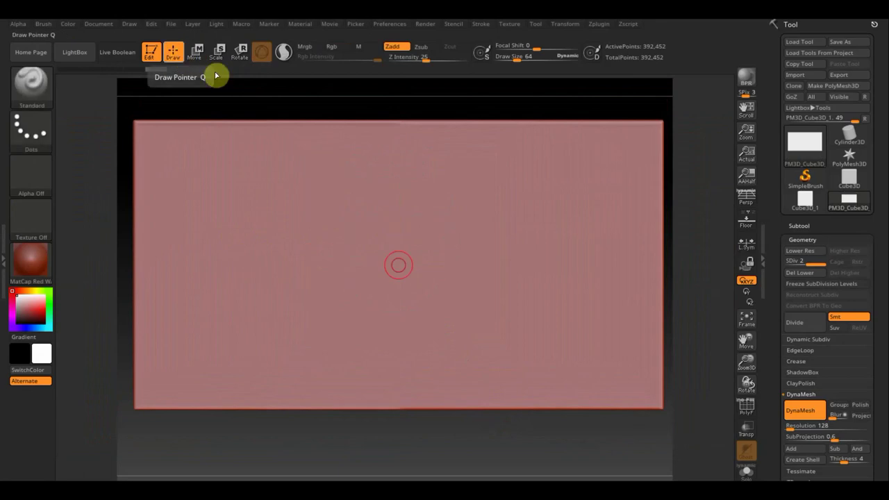
key(z)
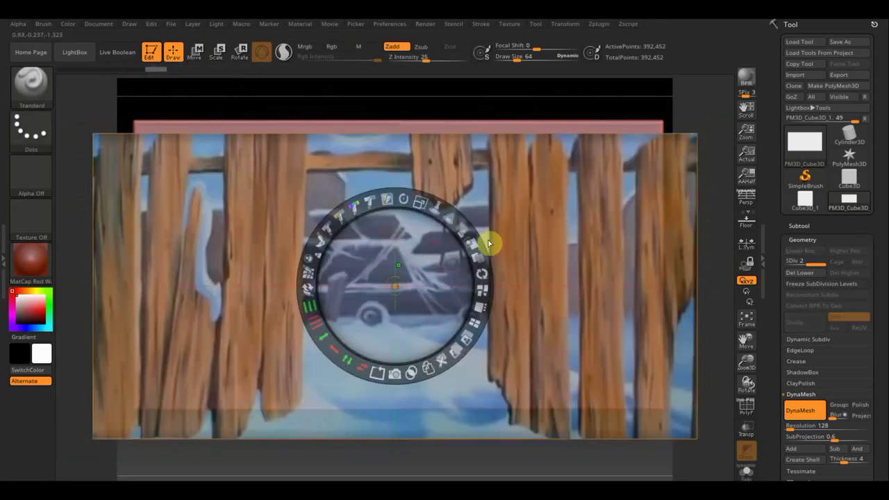
drag(419, 203, 403, 207)
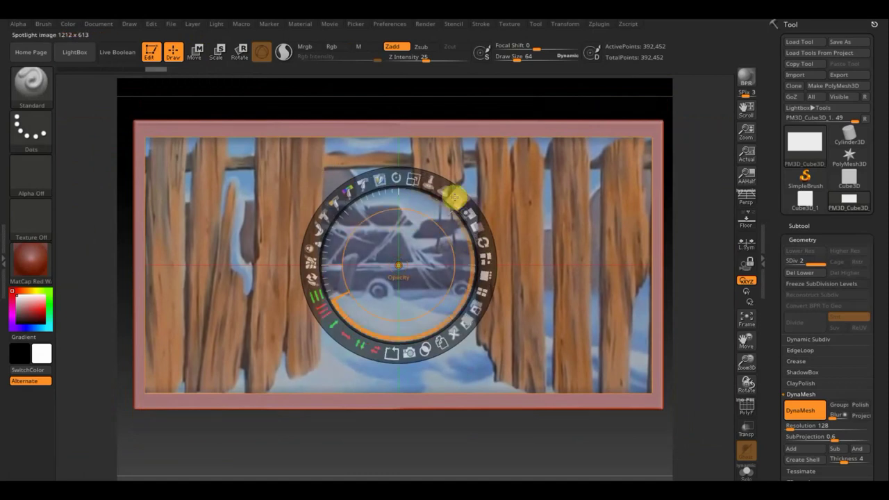
drag(466, 203, 425, 189)
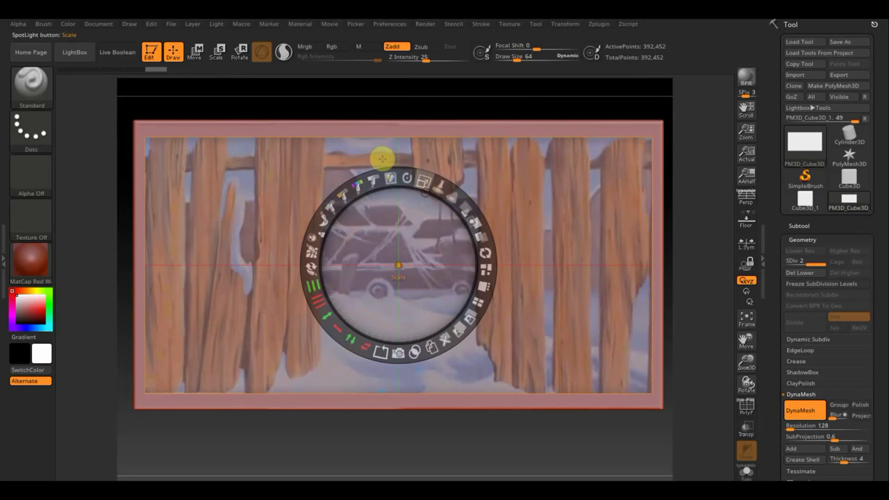
click(196, 53)
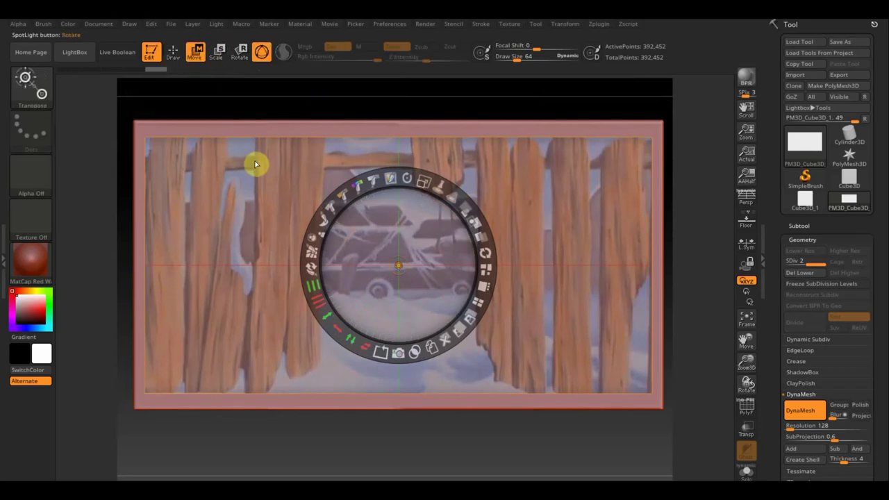
key(z)
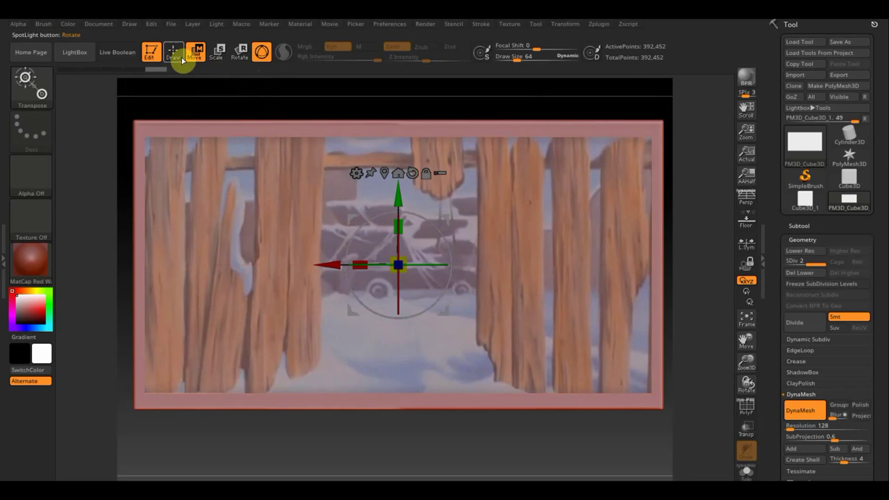
click(177, 54)
key(ctrl)
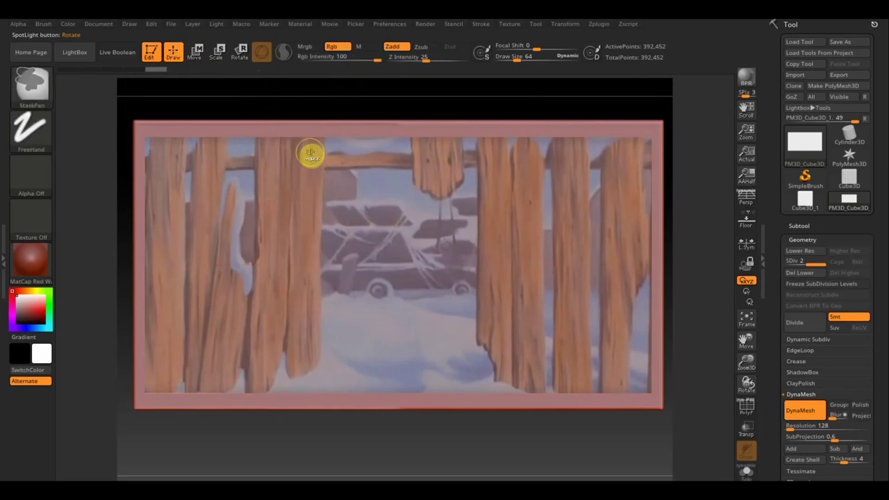
- Trace every fence plank with MaskPen strokes, then return to Standard and hide Spotlight
mouse_move(313, 151)
ctrl+mouse_down()
mouse_move(289, 149)
mouse_move(272, 175)
mouse_move(270, 282)
mouse_move(256, 372)
mouse_move(274, 337)
mouse_move(284, 336)
mouse_move(304, 280)
mouse_move(310, 158)
mouse_move(313, 230)
mouse_move(295, 170)
mouse_move(288, 196)
mouse_move(290, 295)
mouse_move(264, 327)
mouse_move(267, 266)
ctrl+mouse_up()
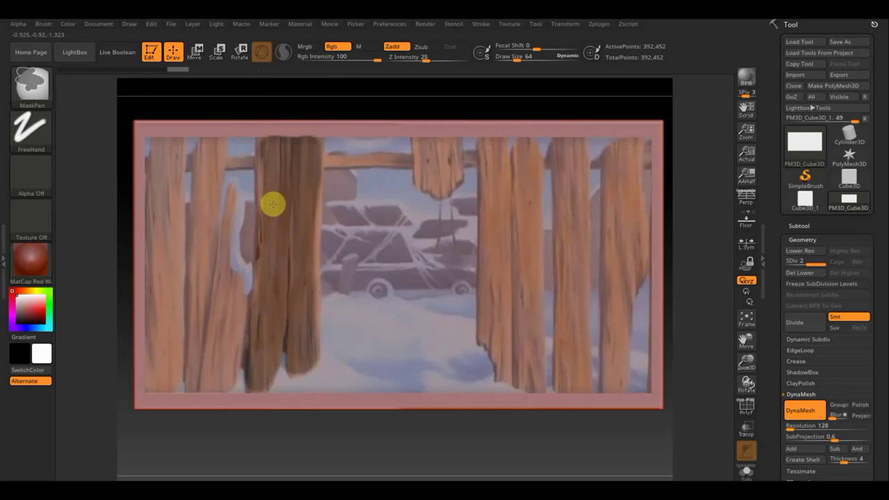
mouse_move(271, 180)
ctrl+mouse_down()
mouse_move(268, 144)
mouse_move(264, 197)
mouse_move(308, 198)
ctrl+mouse_up()
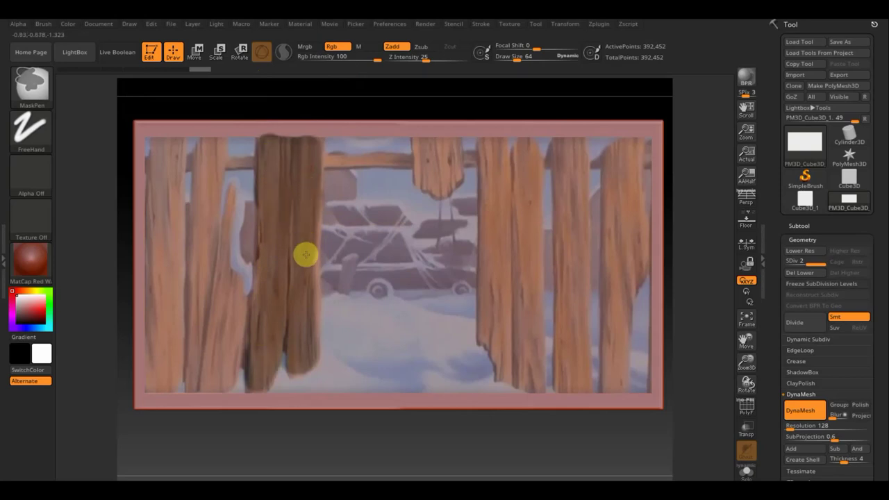
click(380, 254)
key(shift+z)
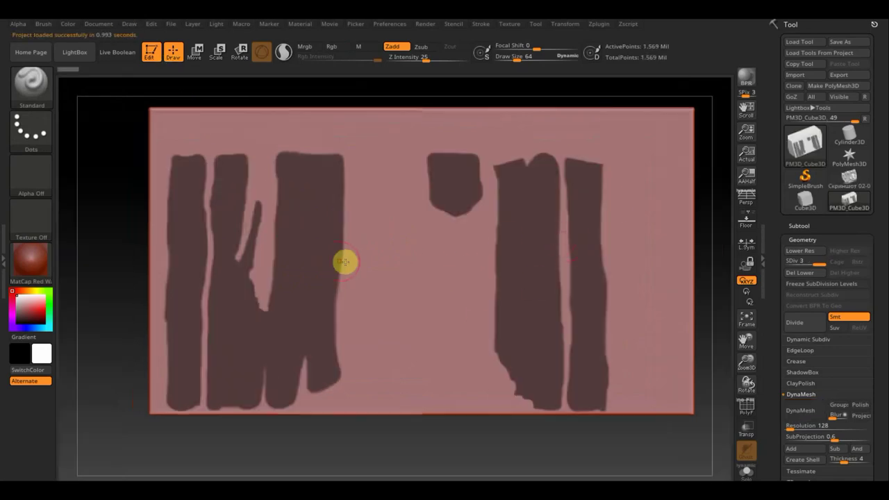
- Extrude the masked plank shapes out from the panel with the Move gizmo
mouse_move(440, 447)
alt+mouse_down()
mouse_move(417, 421)
mouse_move(447, 407)
mouse_move(386, 411)
mouse_move(440, 410)
alt+mouse_up()
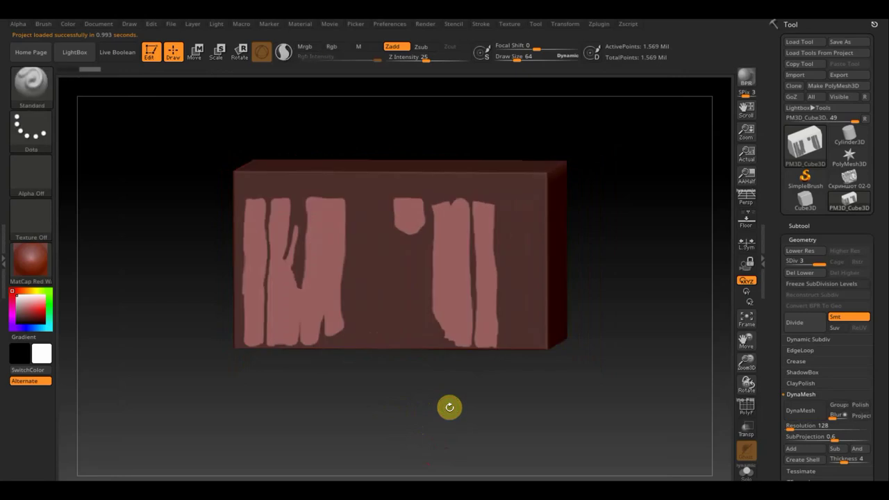
mouse_move(516, 408)
mouse_down()
mouse_move(469, 412)
mouse_move(468, 423)
mouse_up()
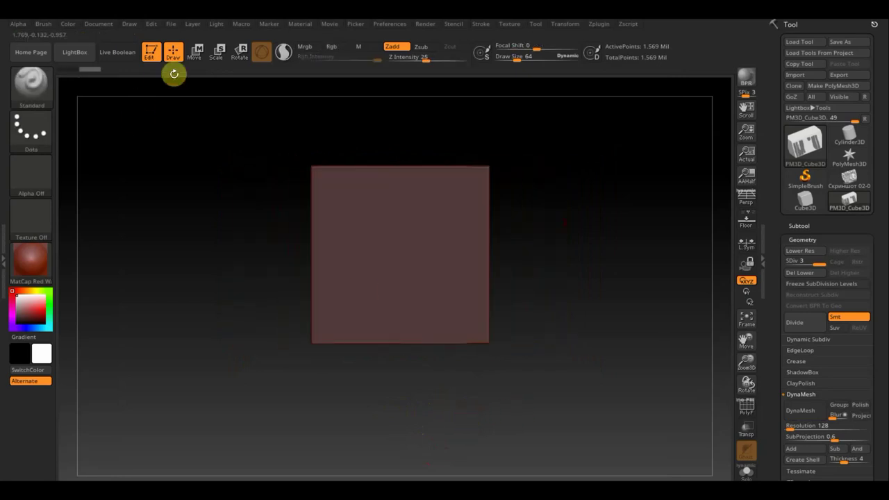
click(194, 50)
drag(338, 252, 291, 263)
click(173, 51)
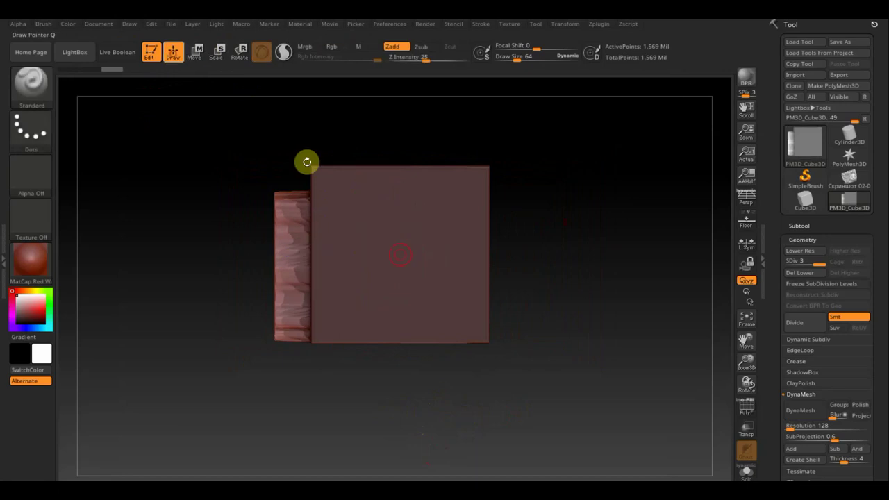
mouse_move(536, 326)
mouse_down()
mouse_move(596, 336)
mouse_move(569, 340)
mouse_move(569, 353)
mouse_move(598, 389)
mouse_up()
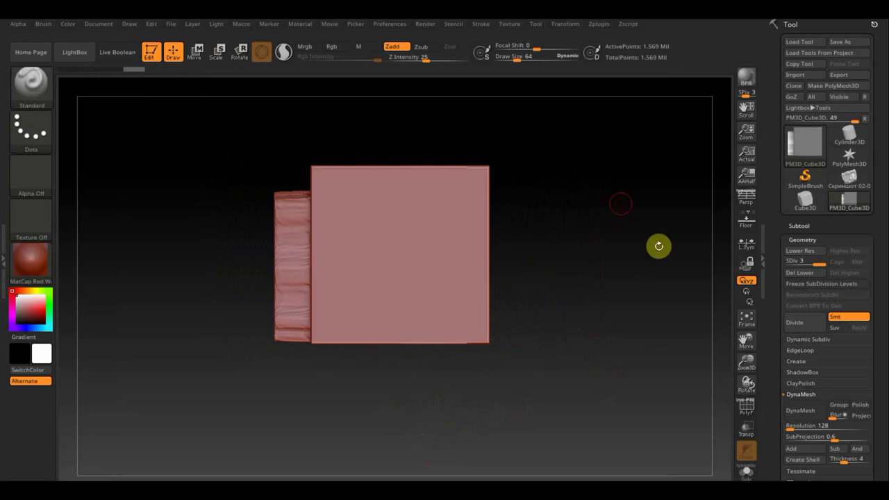
- Delete lower subdivisions, show PolyF, and hide the panel so only the planks remain
click(745, 408)
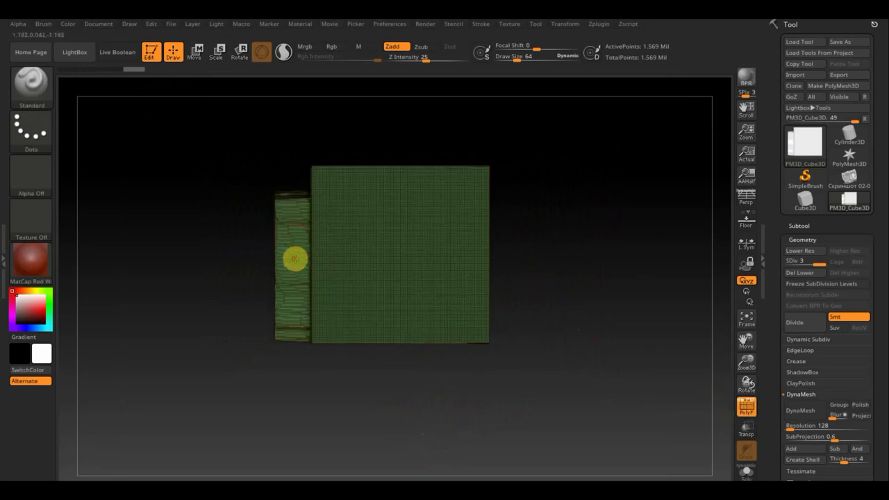
click(745, 409)
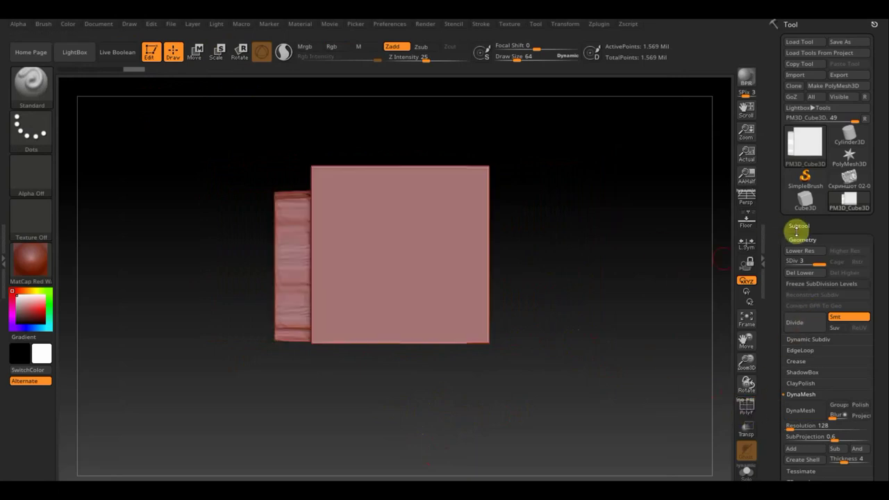
click(802, 273)
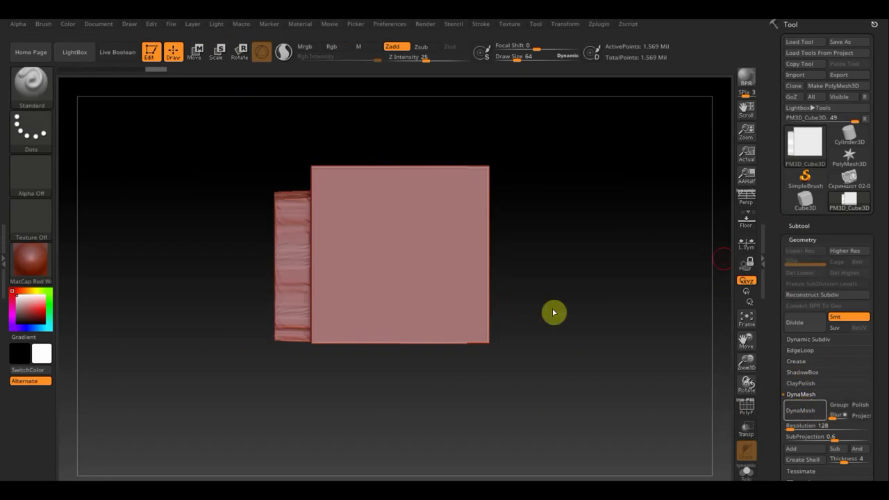
click(748, 409)
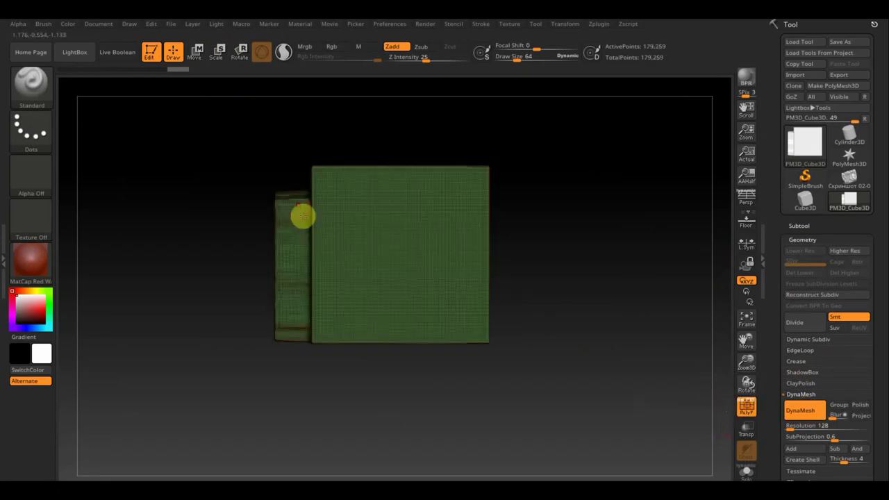
click(751, 414)
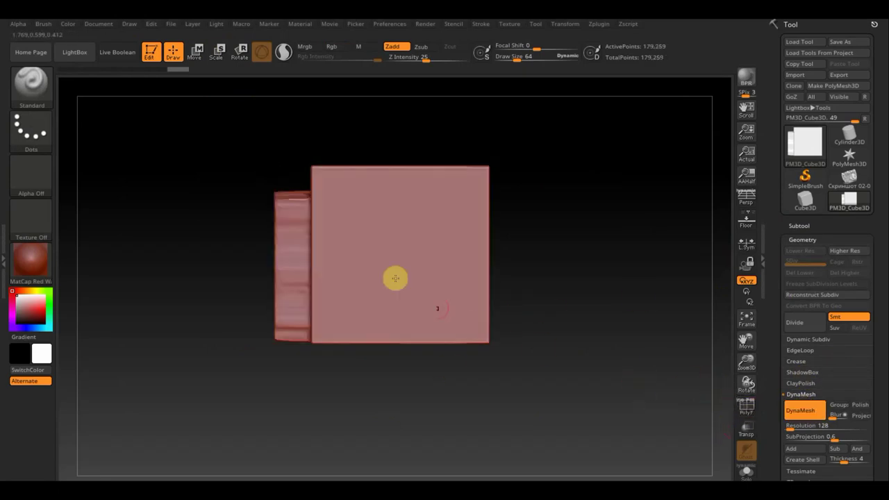
ctrl+shift+drag(206, 127, 297, 371)
ctrl+shift+click(322, 280)
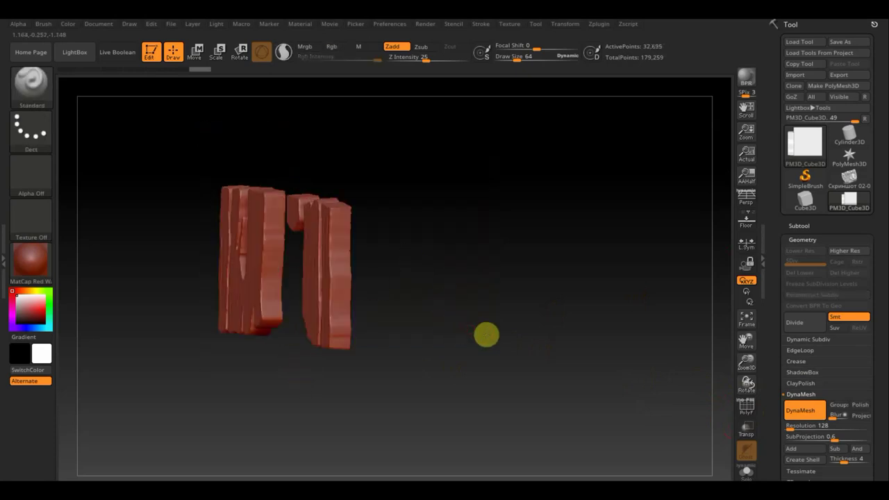
drag(486, 333, 304, 229)
mouse_move(482, 310)
mouse_down()
mouse_move(486, 333)
mouse_move(482, 324)
mouse_move(507, 345)
mouse_up()
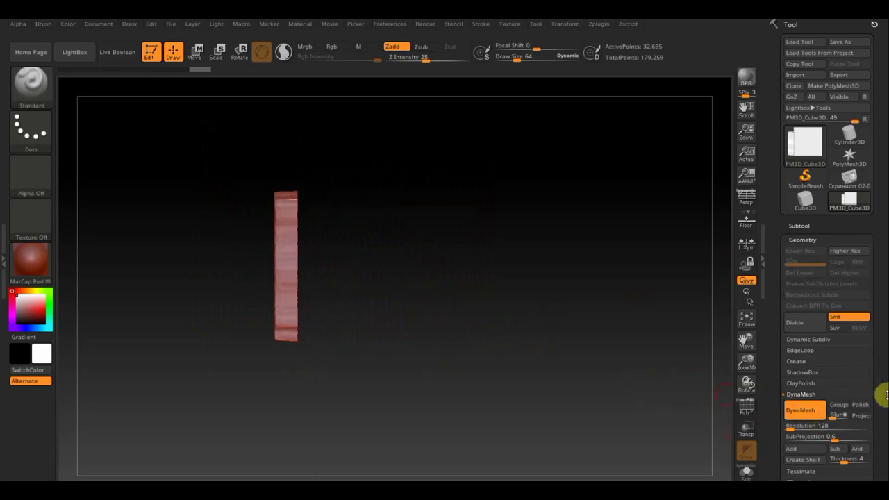
- Turn on the Floor and rotate the planks -90° to lie horizontal
click(746, 220)
mouse_move(612, 234)
mouse_down()
mouse_move(548, 305)
mouse_move(553, 368)
mouse_move(550, 346)
mouse_up()
mouse_move(522, 284)
alt+mouse_down()
mouse_move(510, 250)
mouse_move(494, 272)
alt+mouse_up()
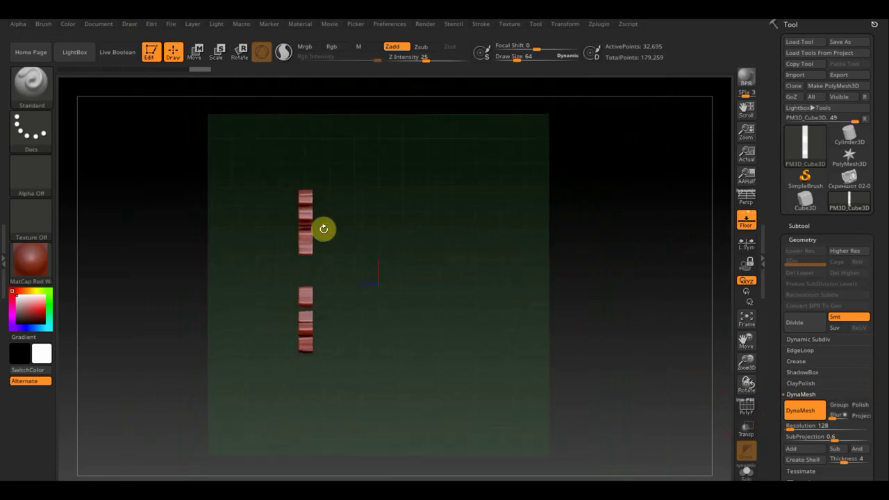
click(196, 53)
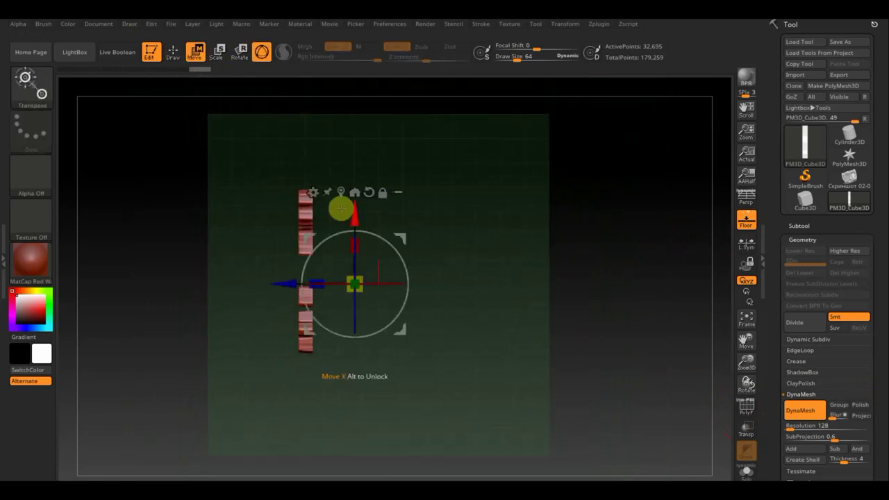
drag(379, 240, 386, 299)
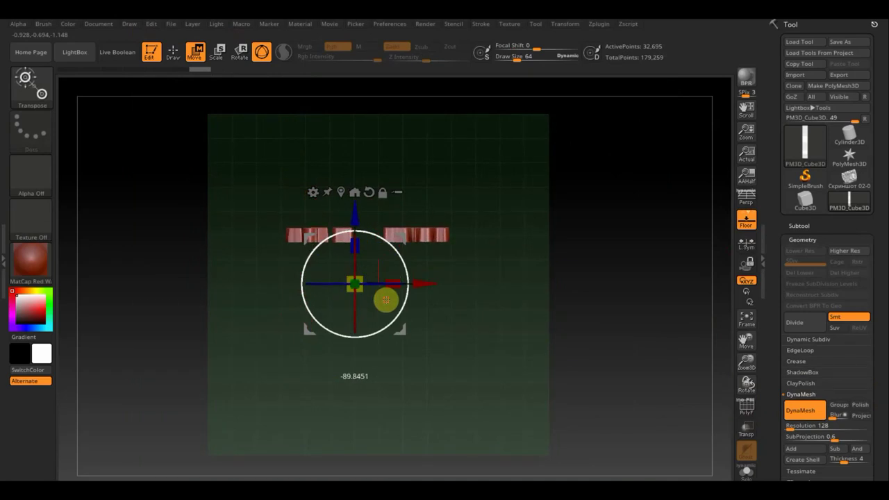
drag(355, 211, 361, 262)
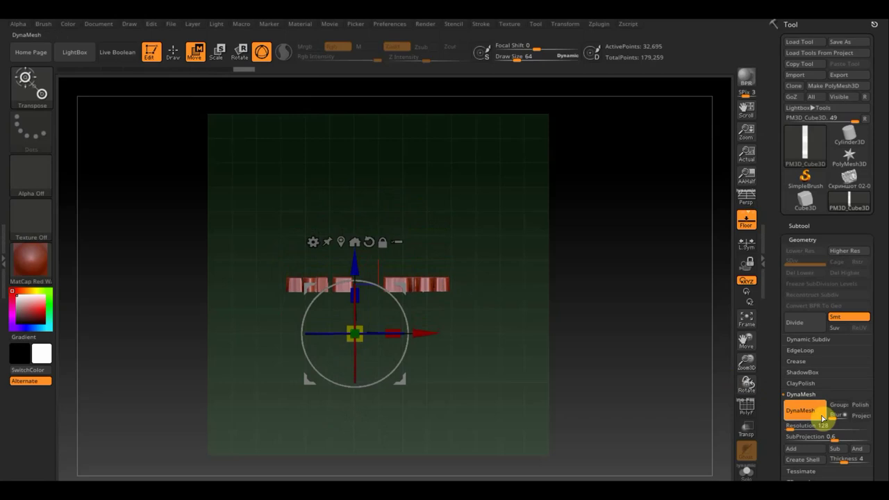
- Delete the hidden panel geometry via Modify Topology > Del Hidden
scroll(877, 396, down, 5)
click(811, 374)
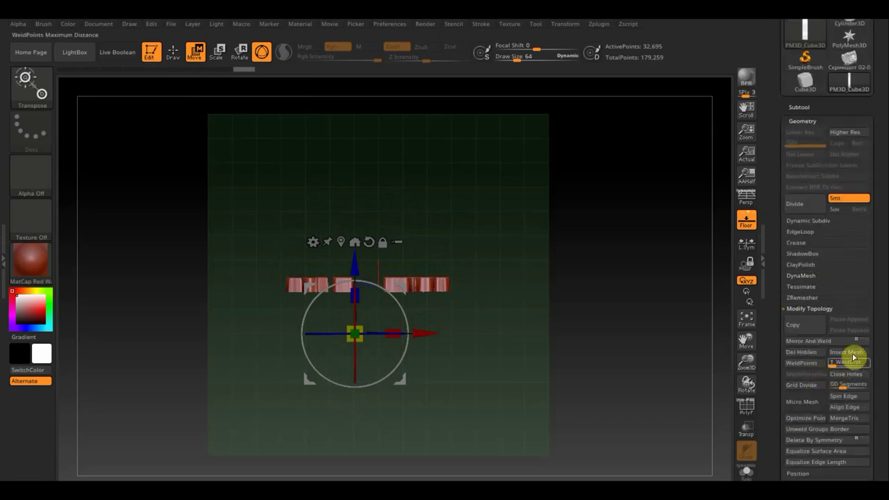
click(814, 342)
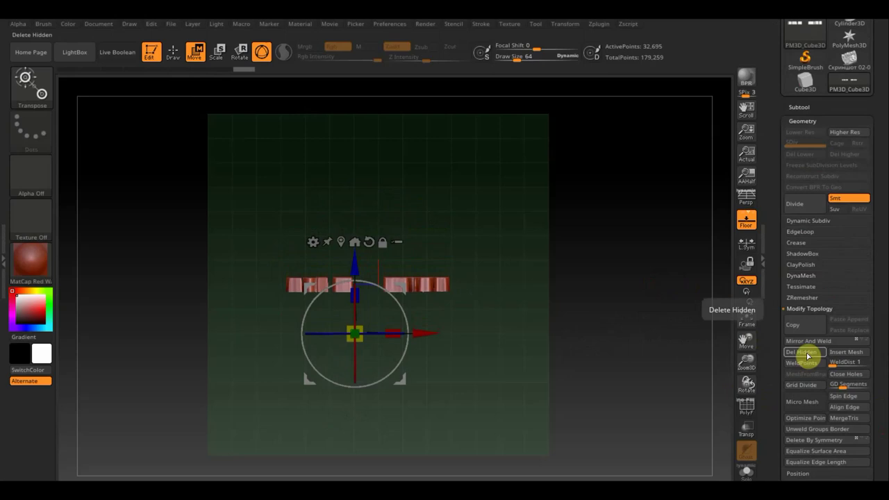
click(806, 353)
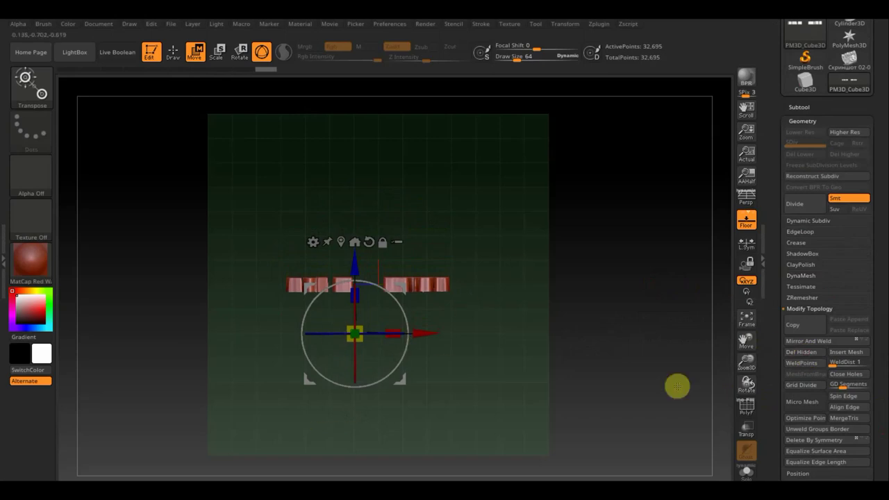
- Scale the planks thinner in Z, then stretch Y and X to match the fence reference
mouse_move(546, 338)
mouse_down()
mouse_move(540, 263)
mouse_move(623, 381)
mouse_up()
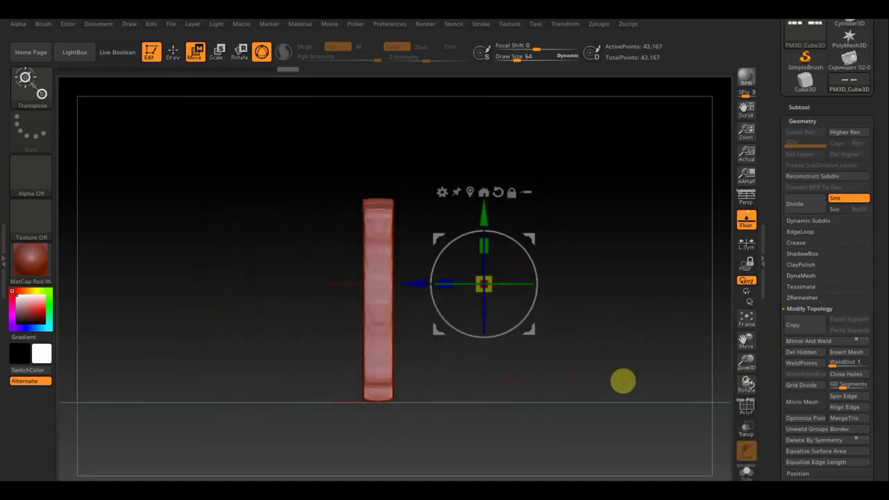
drag(445, 283, 512, 289)
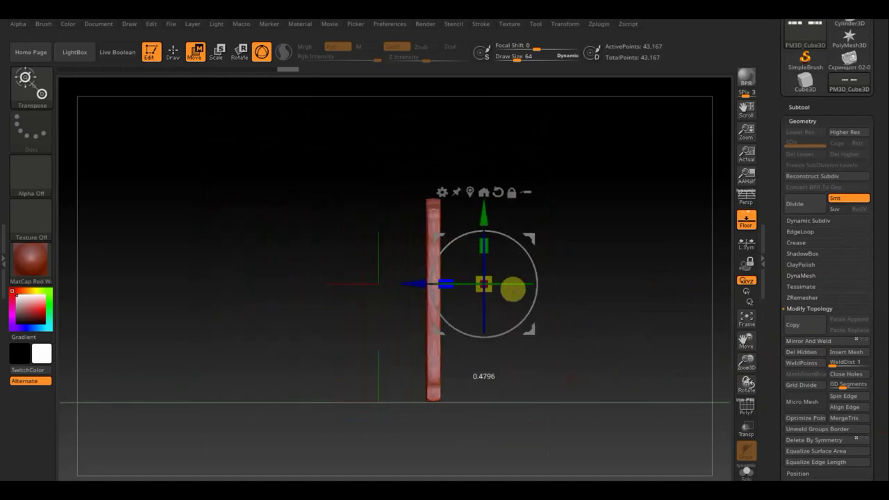
mouse_move(579, 365)
mouse_down()
mouse_move(647, 373)
mouse_move(651, 401)
mouse_move(662, 347)
mouse_move(652, 347)
mouse_up()
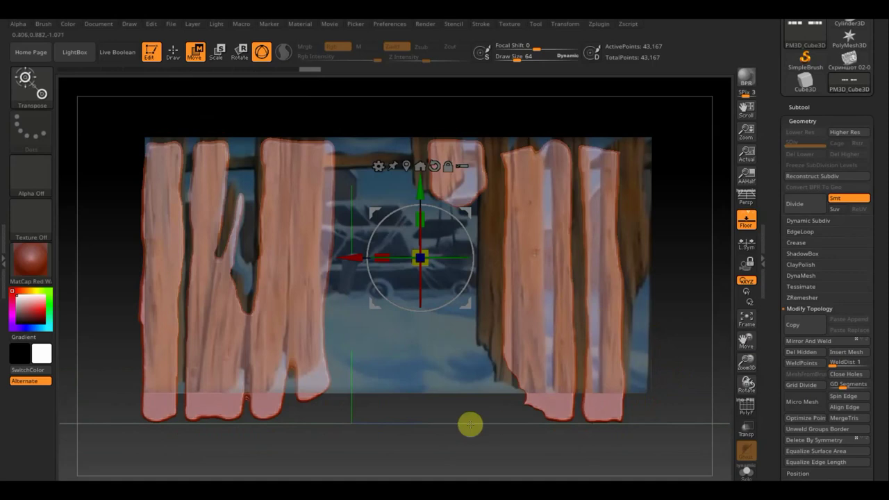
drag(436, 458, 424, 439)
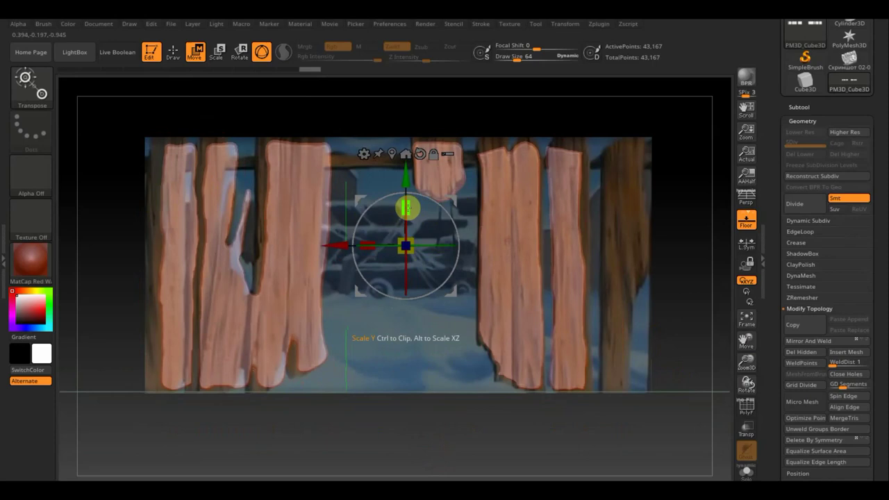
drag(408, 207, 406, 205)
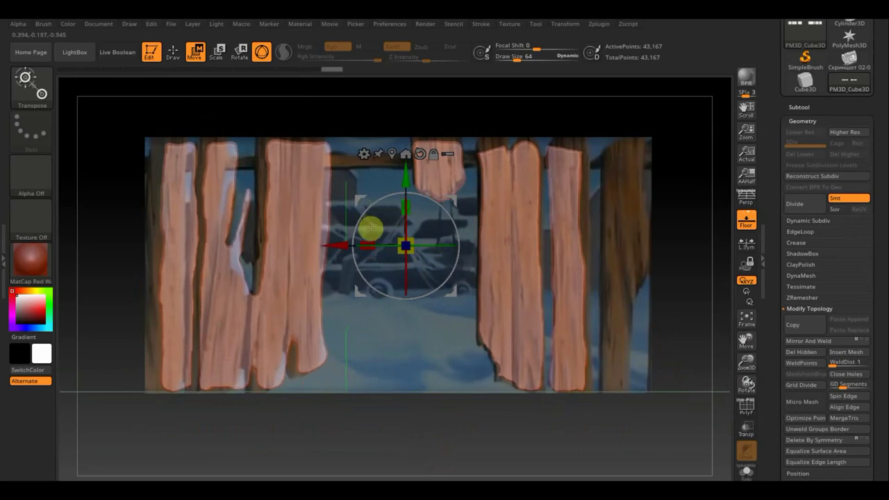
drag(363, 242, 341, 250)
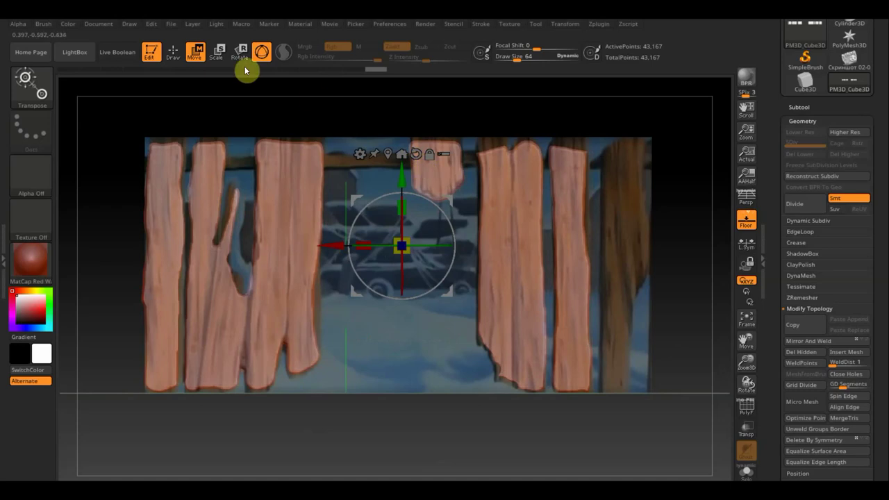
click(173, 52)
key(shift+z)
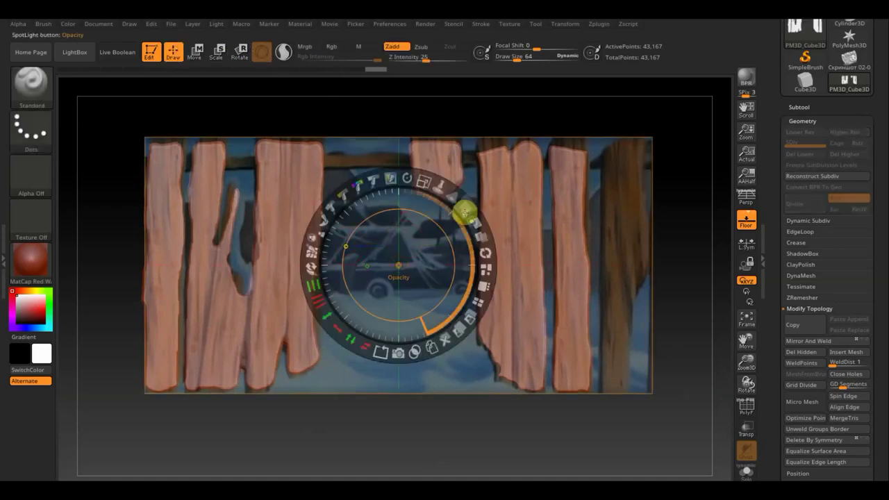
- Set Spotlight to full opacity and paint wood colour onto two left planks with Rgb on, Zadd off
drag(462, 209, 482, 255)
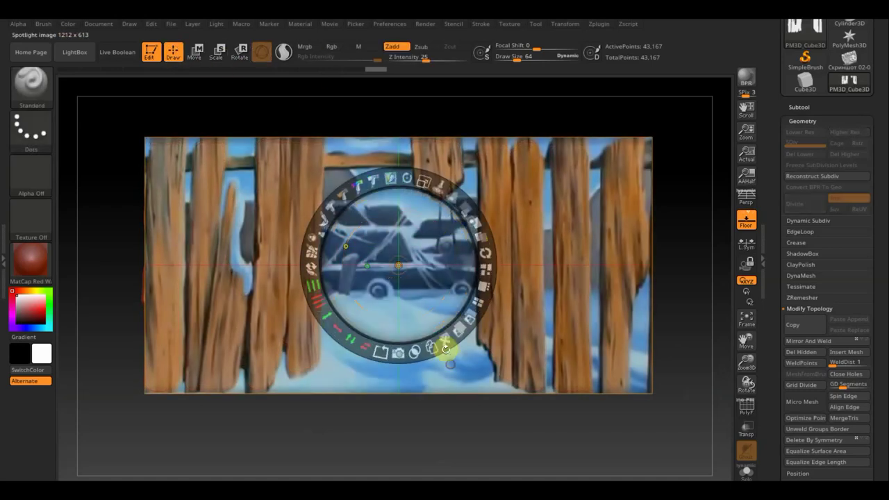
key(z)
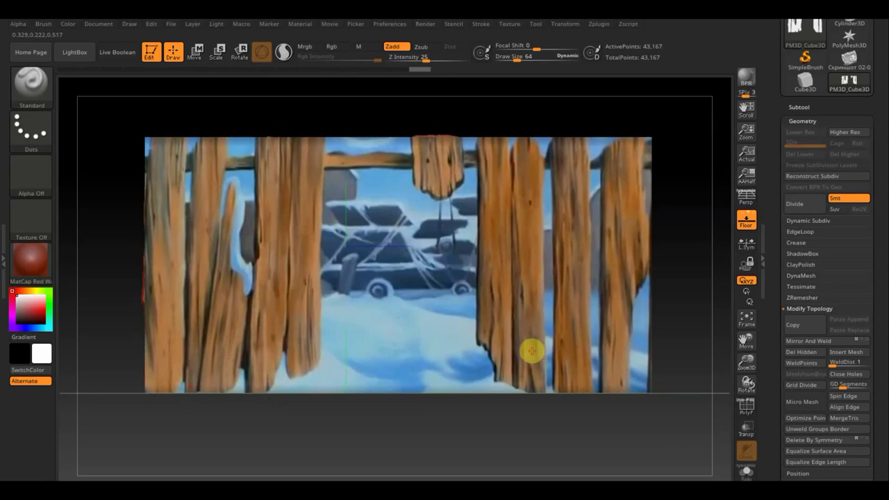
key(shift+z)
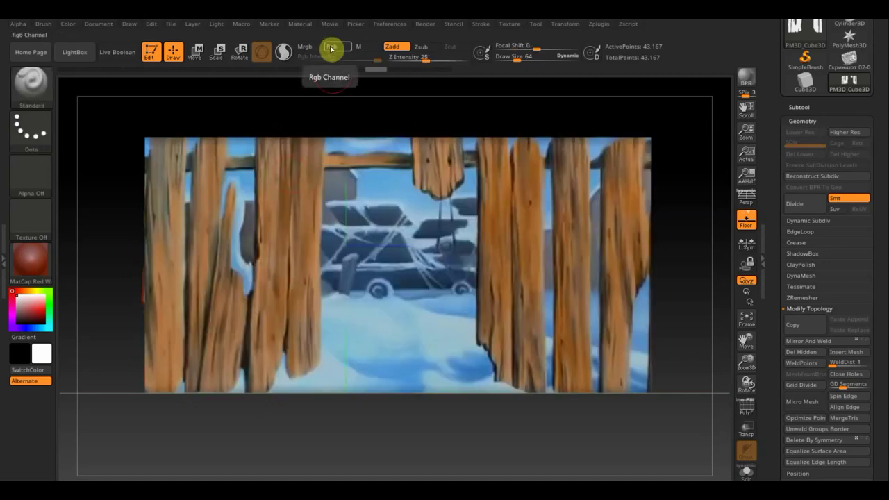
click(332, 49)
click(395, 48)
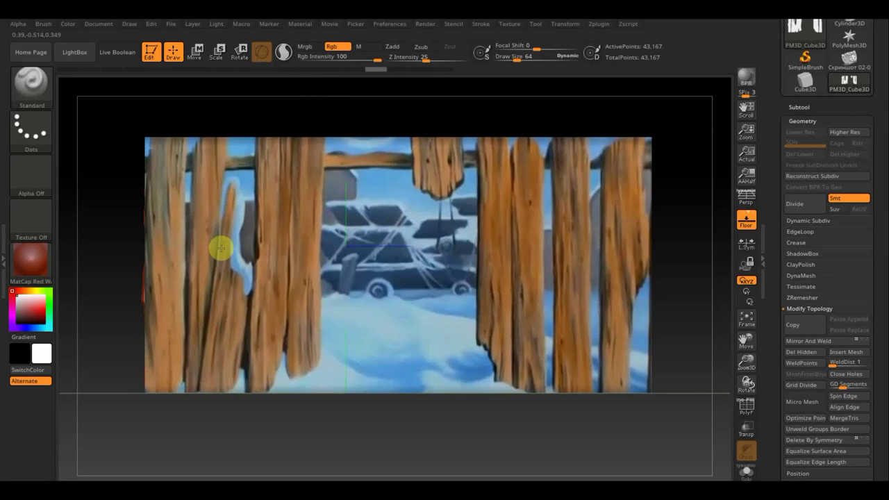
key(shift+z)
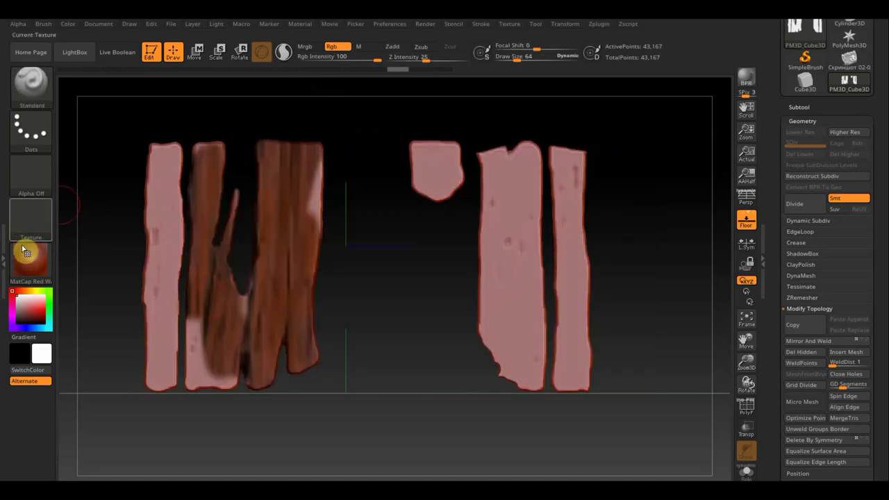
- Apply SketchShaded2 and view the fully painted 234,322-point fence with its rail from the front
click(31, 267)
click(134, 320)
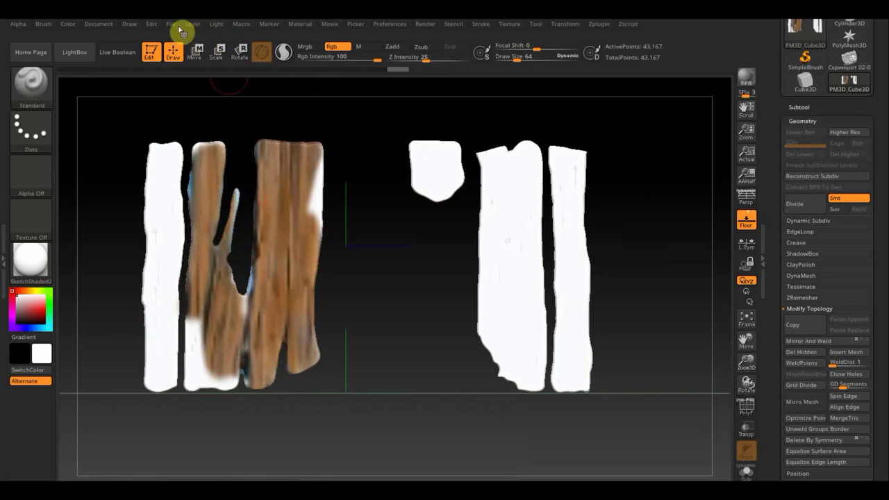
mouse_move(674, 317)
mouse_down()
mouse_move(632, 327)
mouse_move(430, 228)
mouse_up()
mouse_move(462, 301)
mouse_down()
mouse_move(641, 290)
mouse_move(651, 310)
mouse_up()
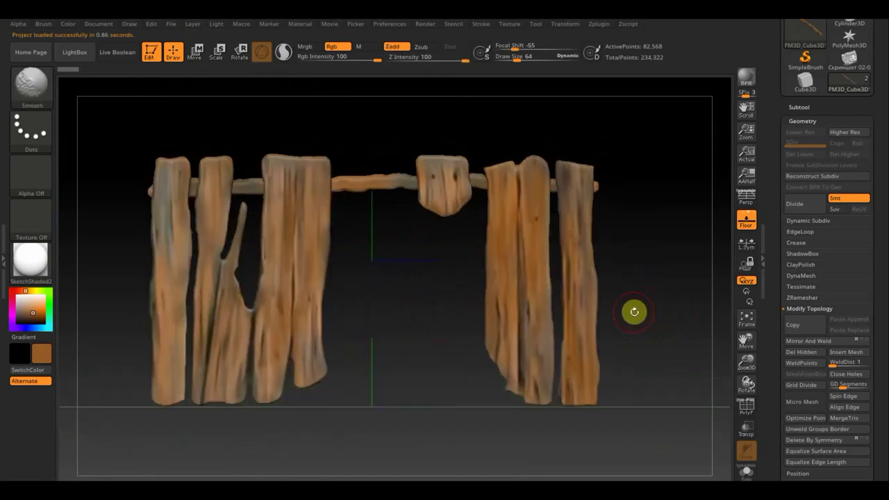
- Lower the Rgb Intensity for colour painting to 15
mouse_move(445, 321)
alt+mouse_down()
mouse_move(456, 341)
mouse_move(482, 337)
mouse_move(351, 243)
alt+mouse_up()
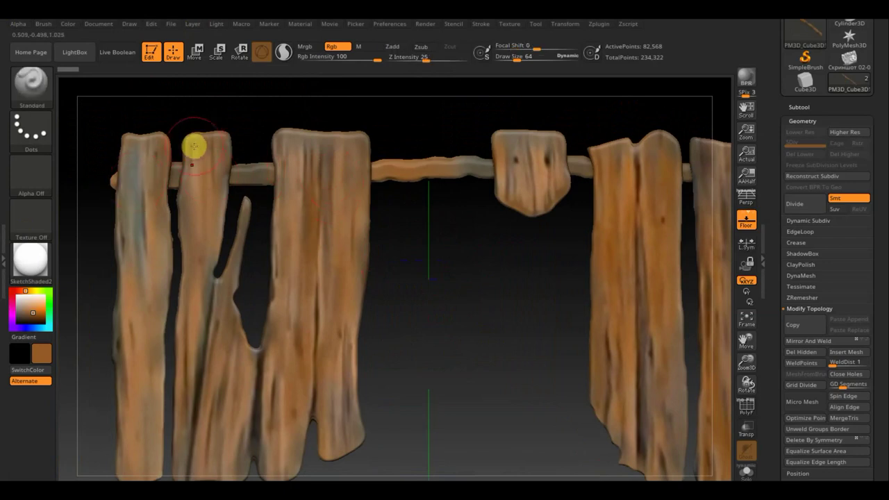
mouse_move(240, 124)
mouse_down()
mouse_move(310, 118)
mouse_move(300, 115)
mouse_up()
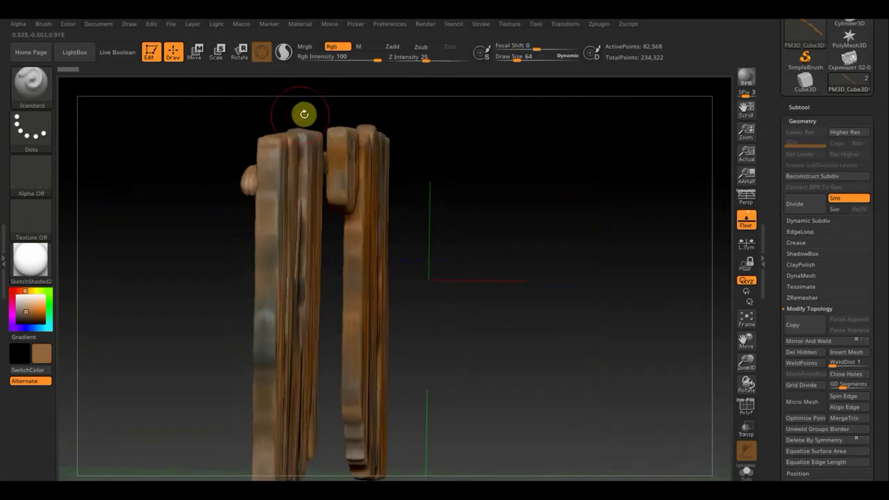
drag(371, 60, 327, 73)
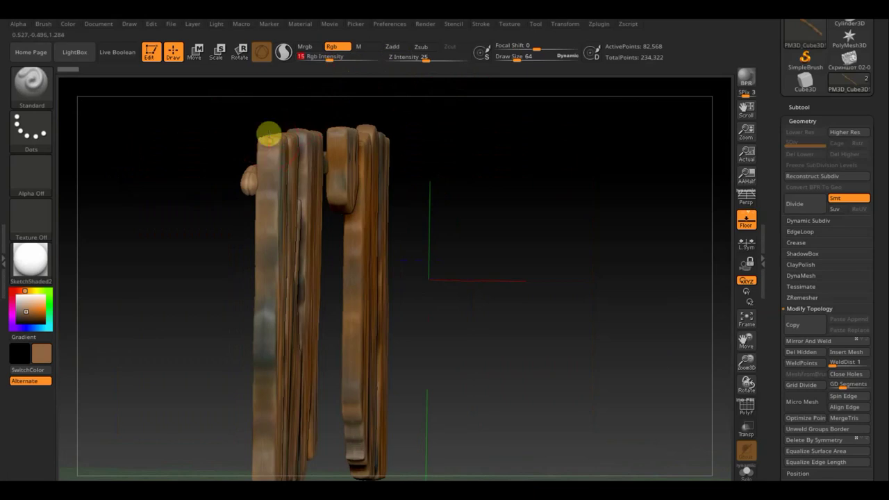
- Select PM3D_Cube3D, sample a greyish plank tone with C, then select the PM3D_Cube3D1 crossbar
click(799, 107)
click(800, 136)
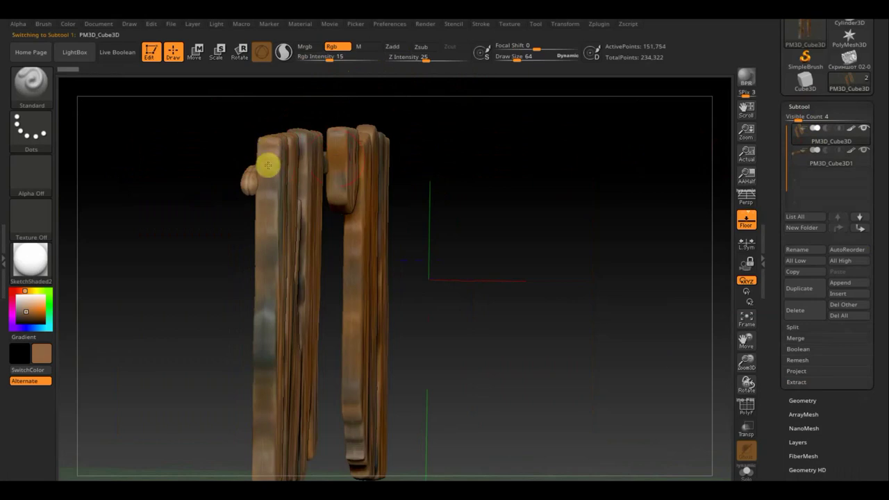
drag(522, 149, 508, 157)
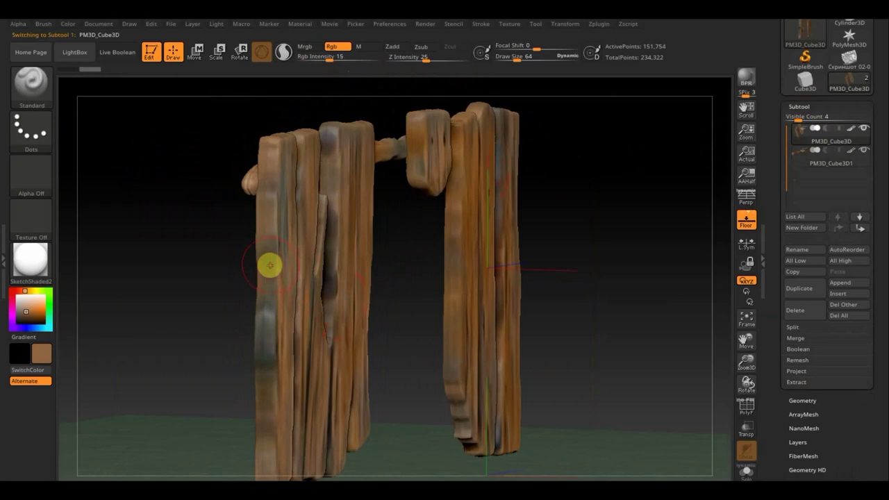
key(c)
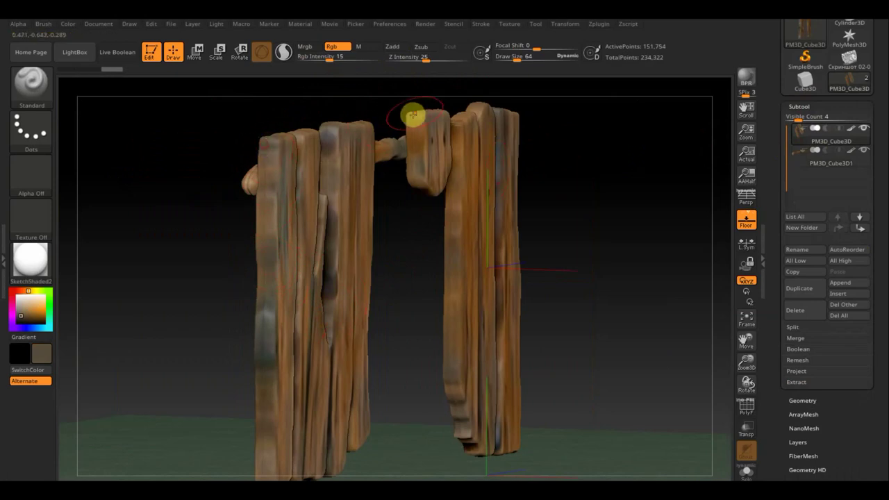
mouse_move(412, 122)
mouse_down()
mouse_move(506, 214)
mouse_move(615, 224)
mouse_move(442, 371)
mouse_move(424, 331)
mouse_move(444, 386)
mouse_up()
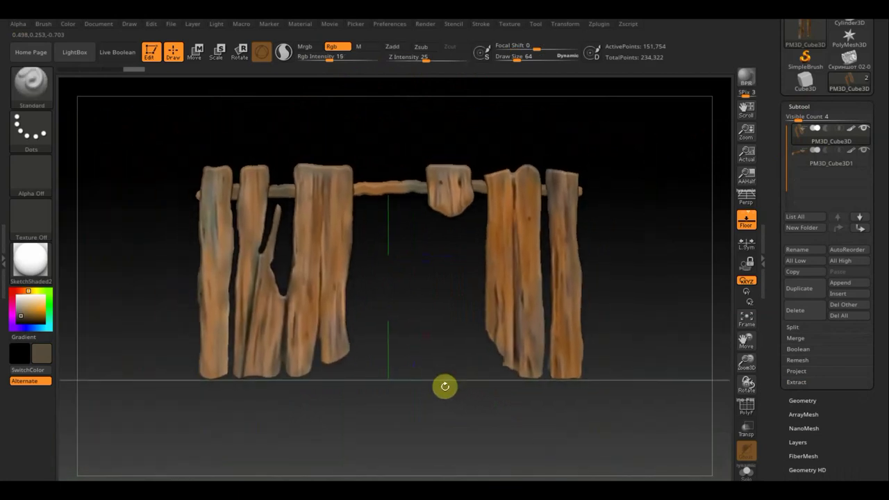
click(797, 164)
- Duplicate the PM3D_Cube3D1 crossbar and move the copy down to form a lower rail
click(198, 53)
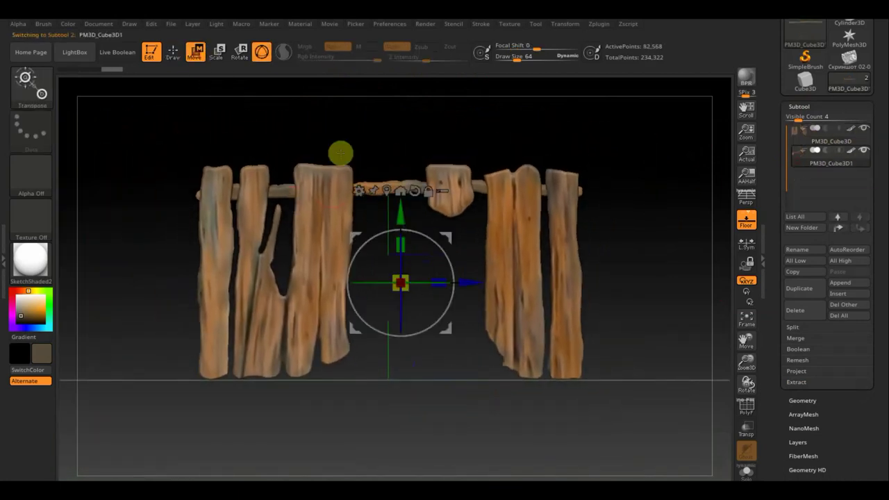
drag(401, 212, 410, 210)
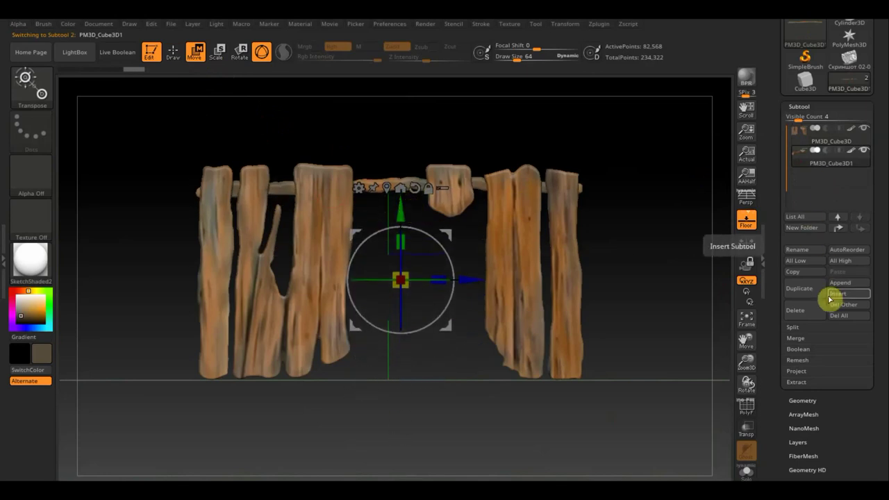
click(800, 288)
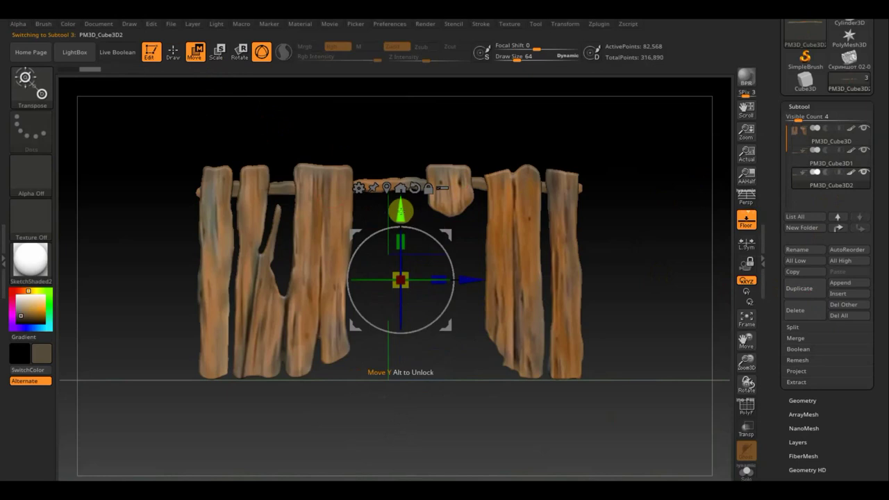
drag(397, 211, 391, 342)
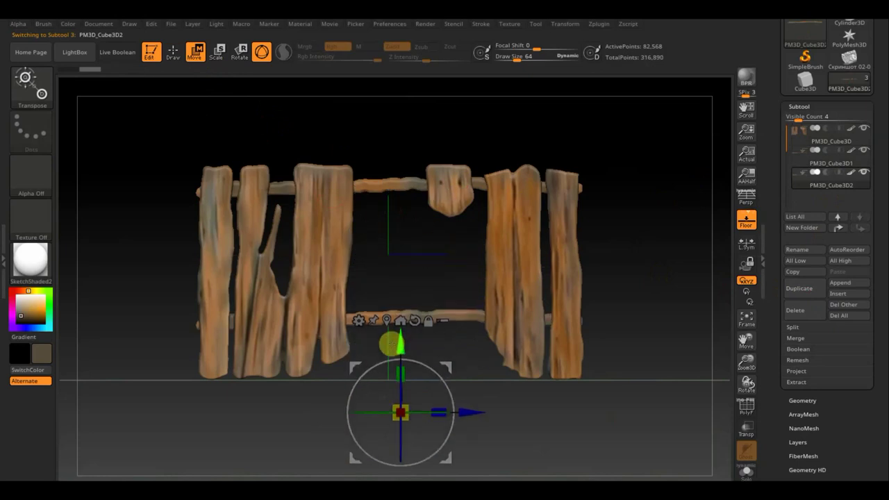
key(q)
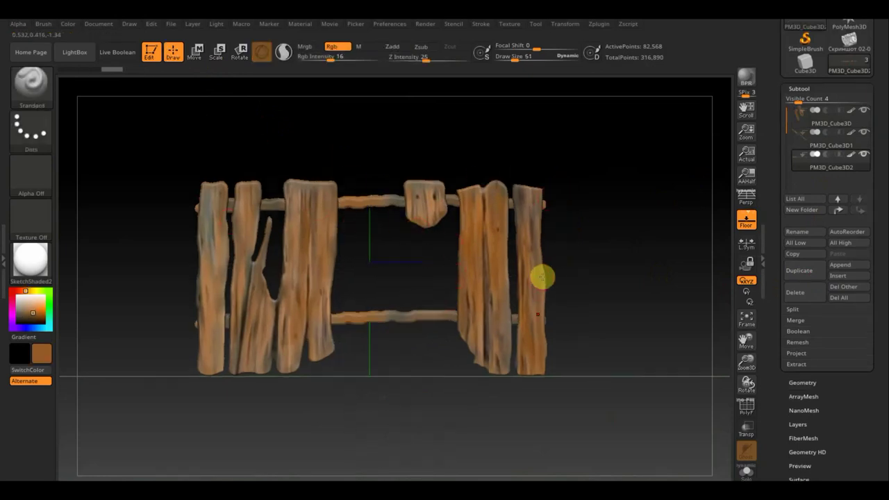
click(808, 136)
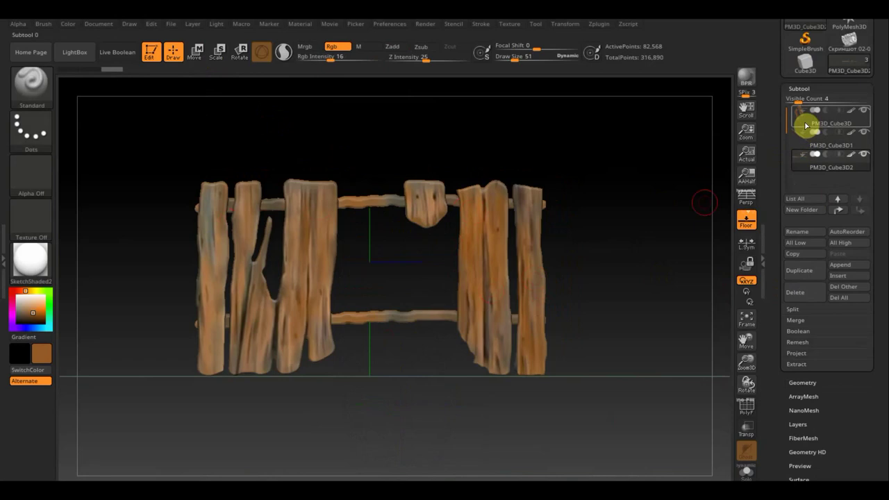
- Duplicate the PM3D_Cube3D planks and slide the copy right along X as a new section
click(803, 131)
mouse_move(799, 270)
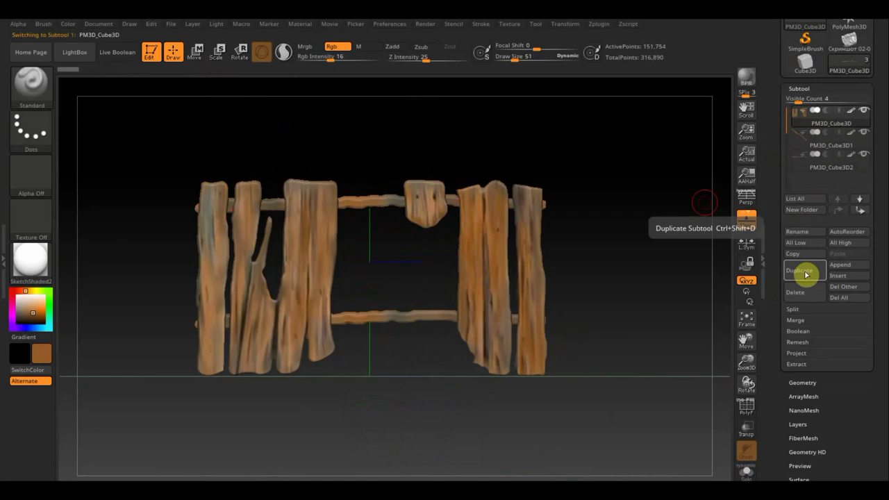
click(805, 274)
click(196, 50)
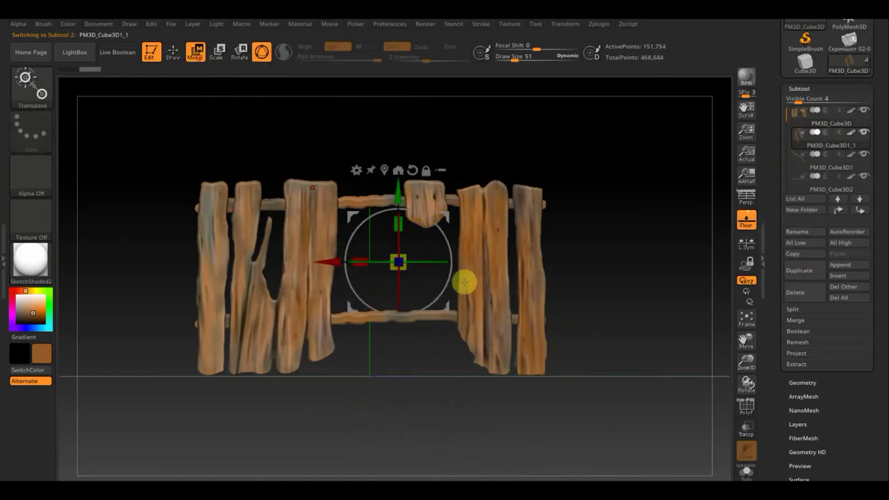
mouse_move(271, 261)
mouse_down()
mouse_move(196, 272)
mouse_move(560, 284)
mouse_move(655, 298)
mouse_up()
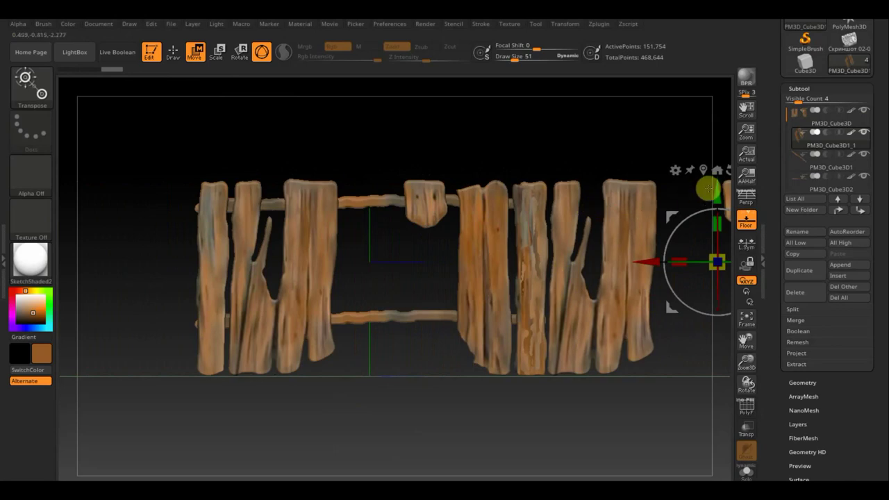
click(172, 53)
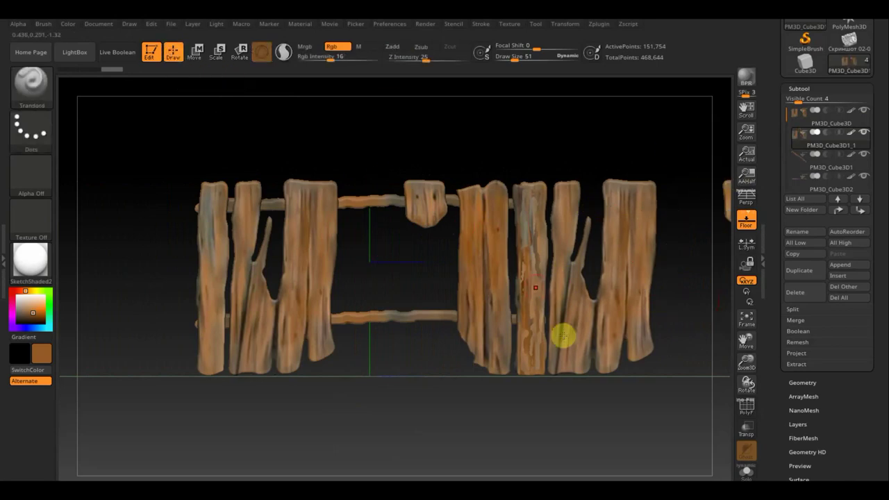
- Trim a vertical strip from the middle planks with TrimRect, then mask those planks
alt+drag(594, 391, 471, 416)
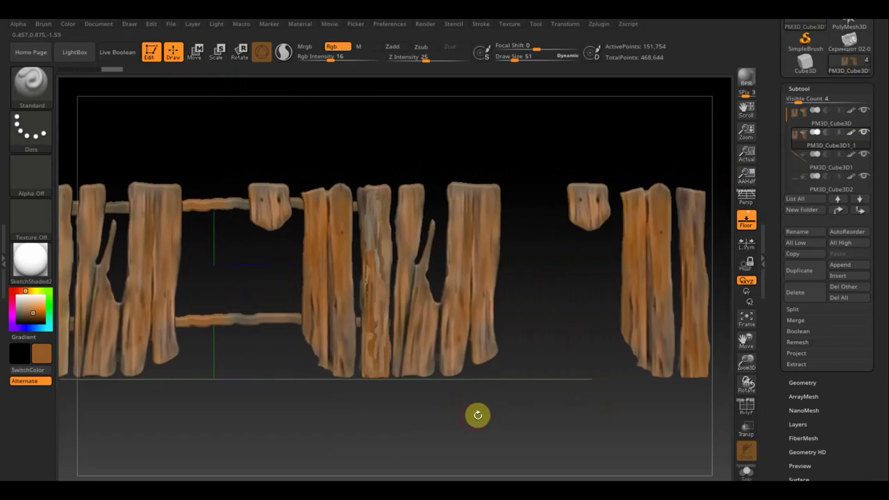
ctrl+shift+click(30, 92)
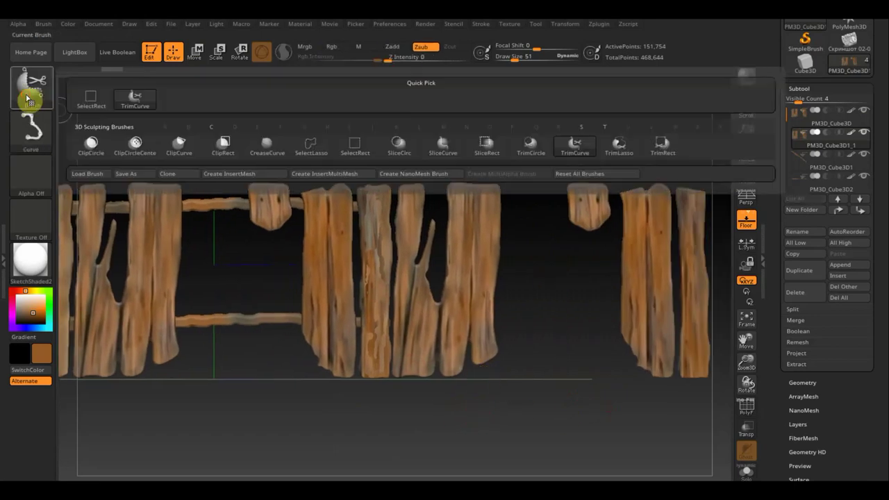
click(668, 143)
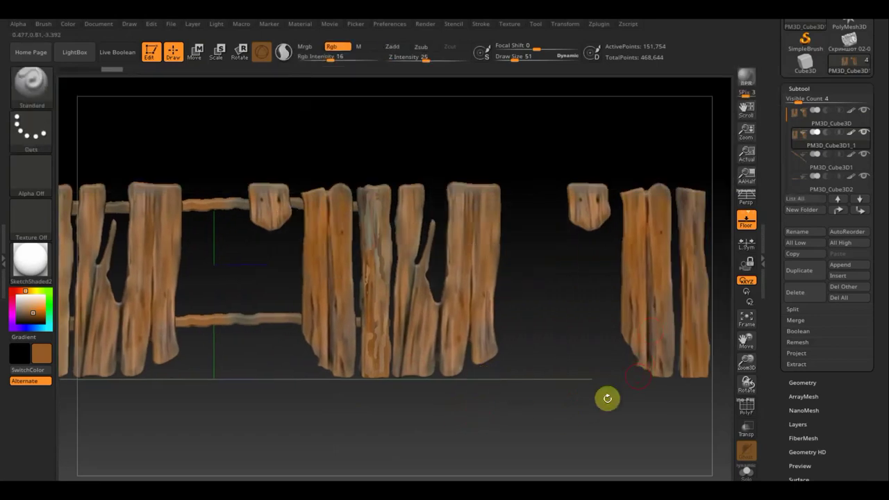
key(ctrl+shift)
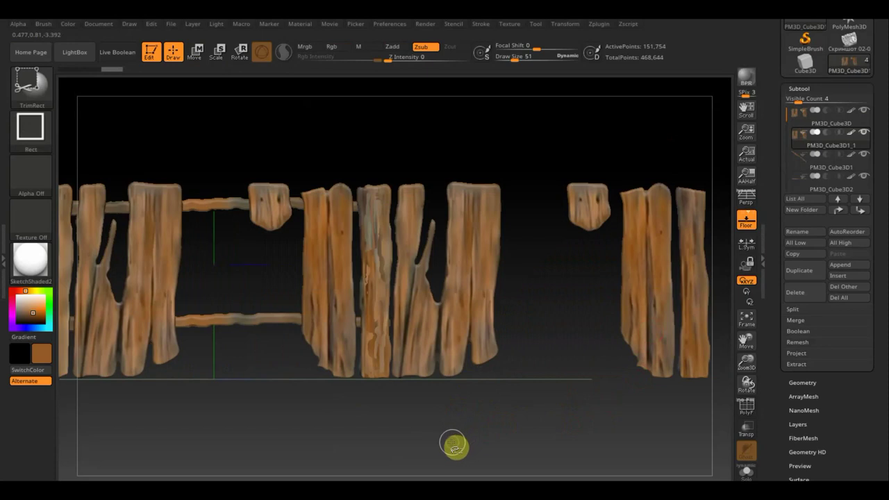
mouse_move(453, 448)
ctrl+shift+mouse_down()
mouse_move(432, 188)
mouse_move(416, 164)
ctrl+shift+mouse_up()
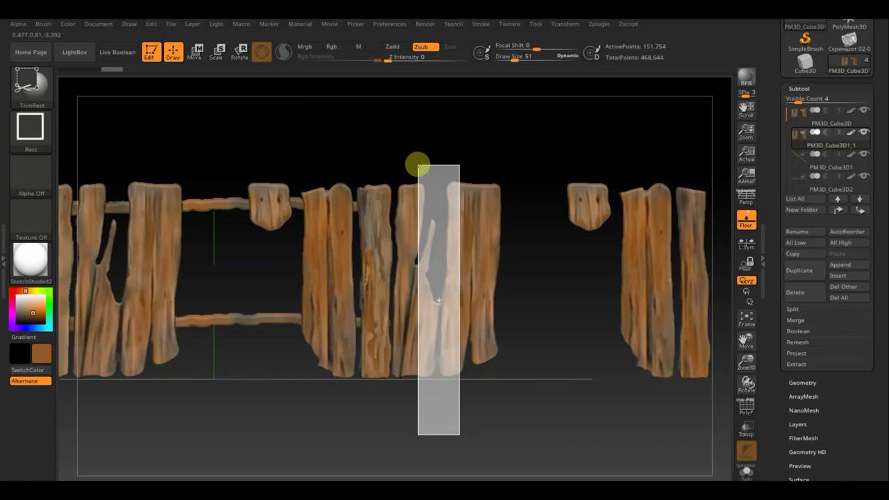
ctrl+shift+drag(419, 167, 417, 165)
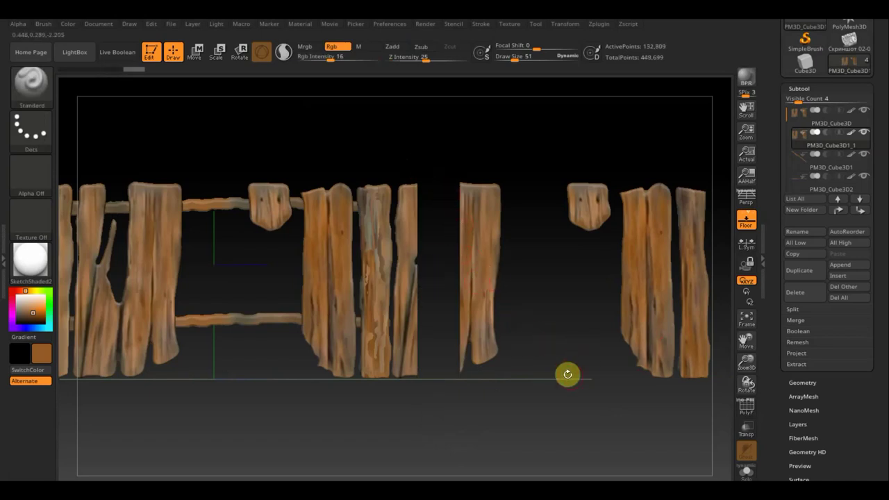
ctrl+shift+drag(343, 127, 446, 437)
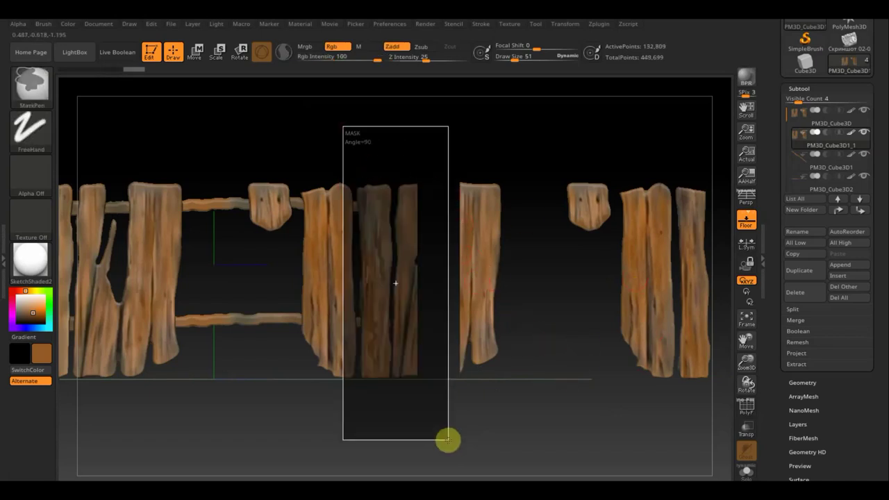
- Shift the unmasked right-hand planks left along the fence with the Move gizmo
click(197, 51)
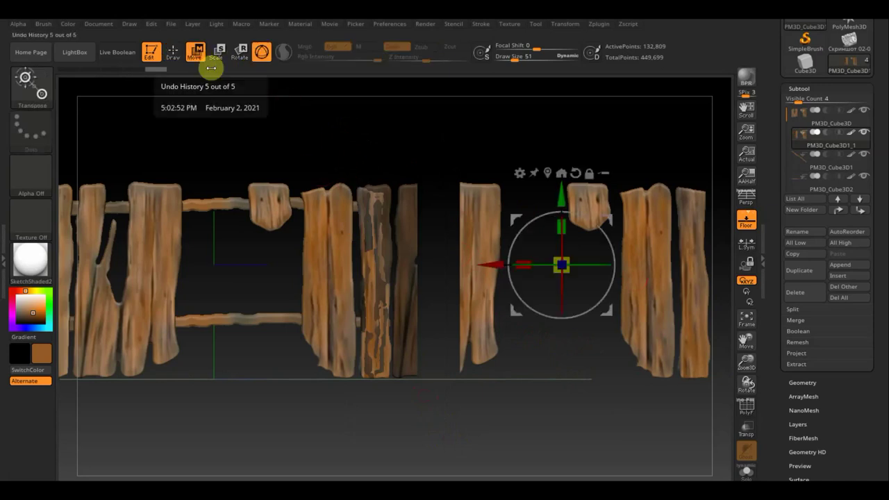
drag(486, 264, 441, 277)
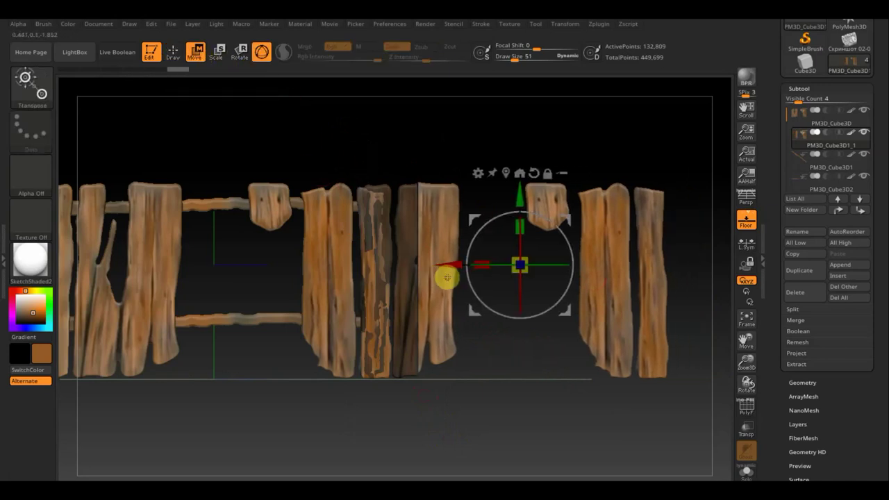
click(173, 52)
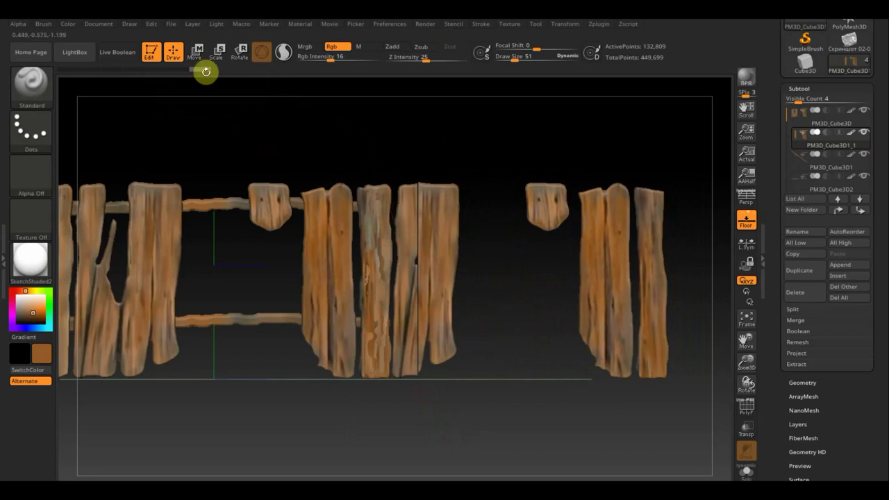
click(195, 52)
drag(453, 265, 490, 278)
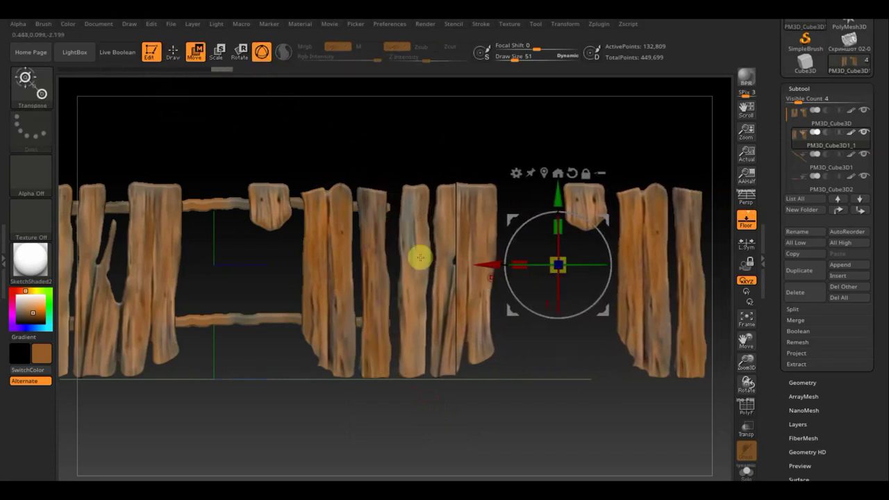
mouse_move(542, 391)
alt+mouse_down()
mouse_move(498, 377)
mouse_move(438, 389)
mouse_move(464, 383)
alt+mouse_up()
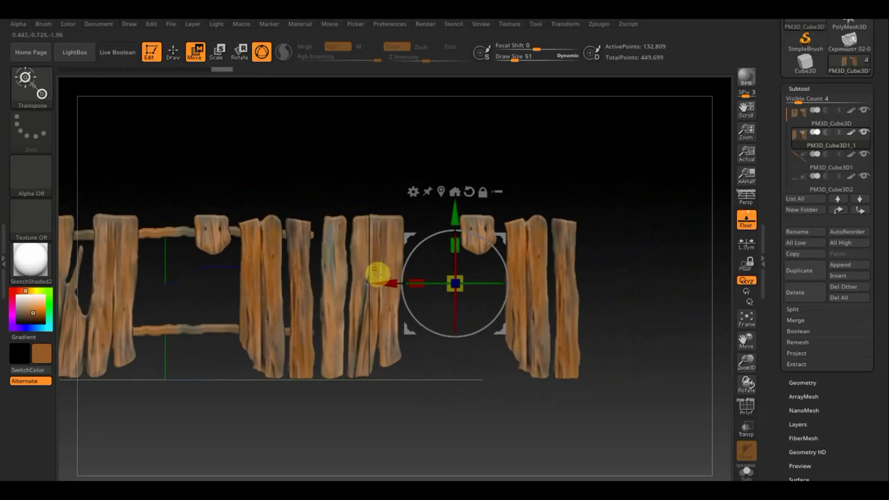
- Attempt rectangular and curved trims across the right-hand planks
click(173, 55)
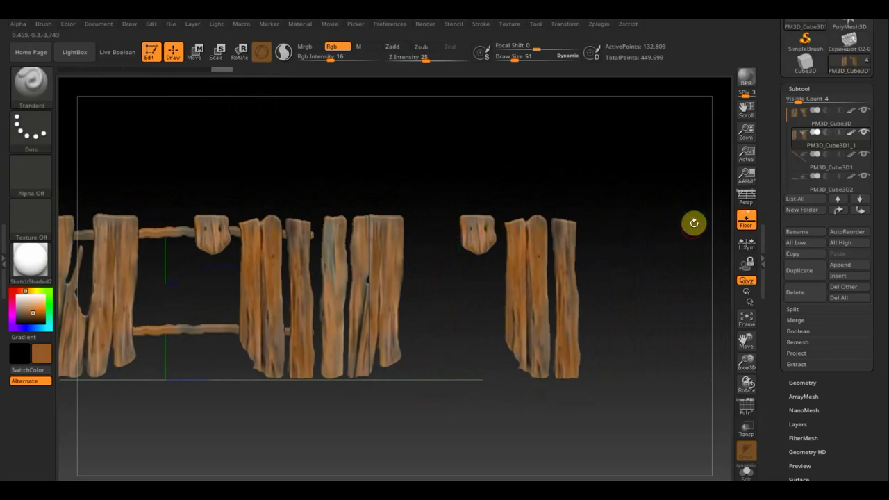
key(ctrl+shift)
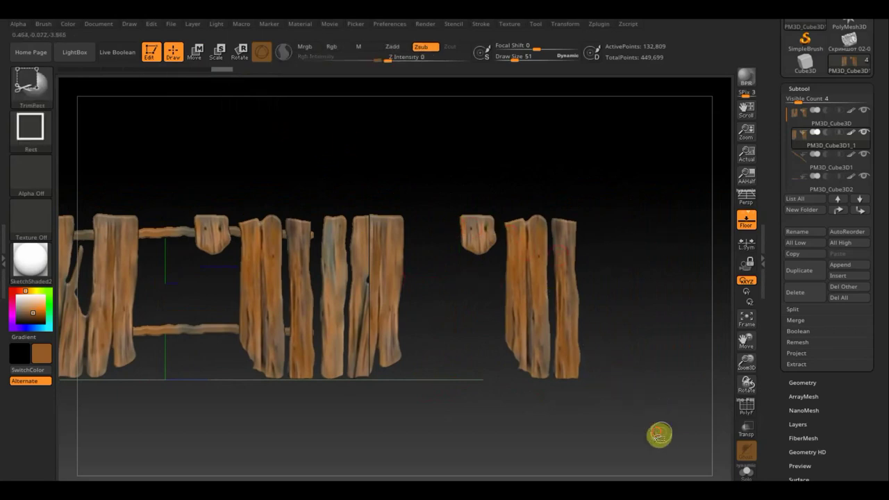
ctrl+shift+drag(659, 434, 447, 193)
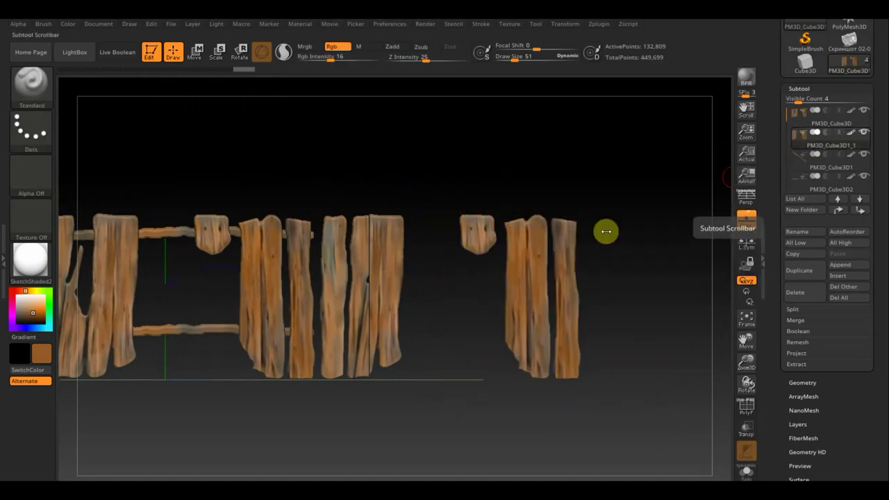
ctrl+shift+click(24, 94)
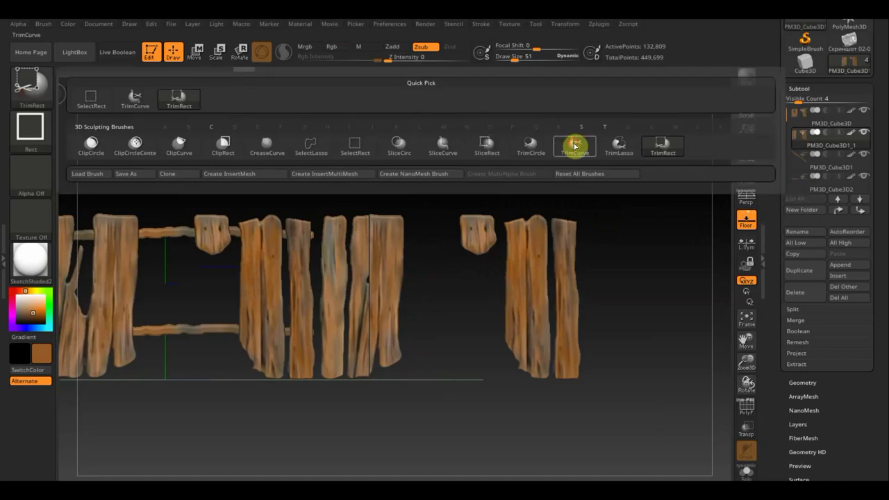
click(574, 146)
ctrl+shift+drag(440, 150, 463, 417)
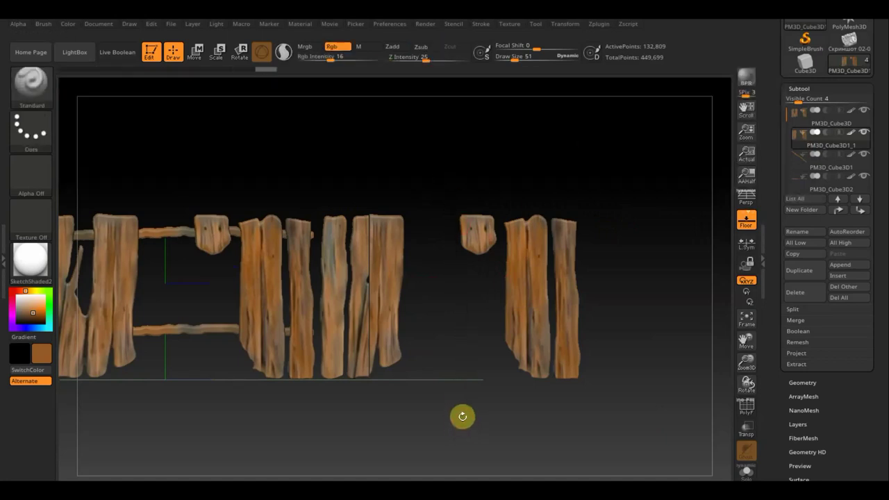
- Shift the right-hand planks right and try another curved trim, undoing it to keep the fence intact
click(867, 115)
click(867, 115)
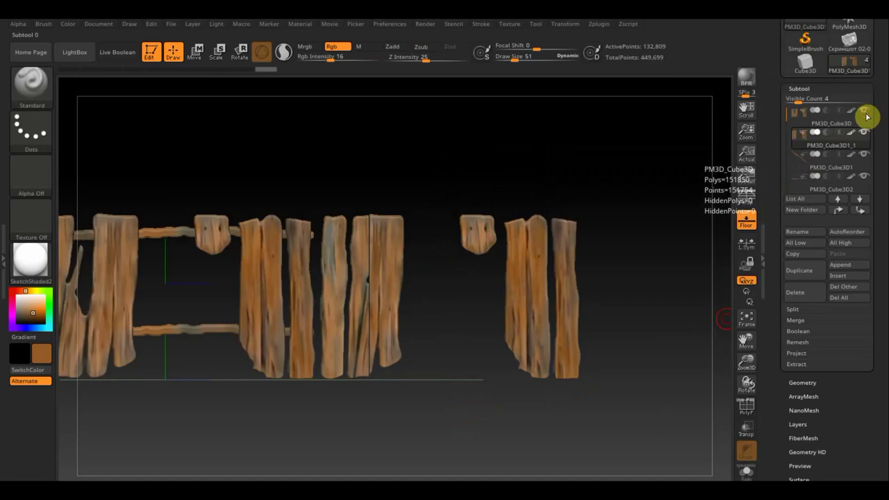
drag(606, 398, 604, 377)
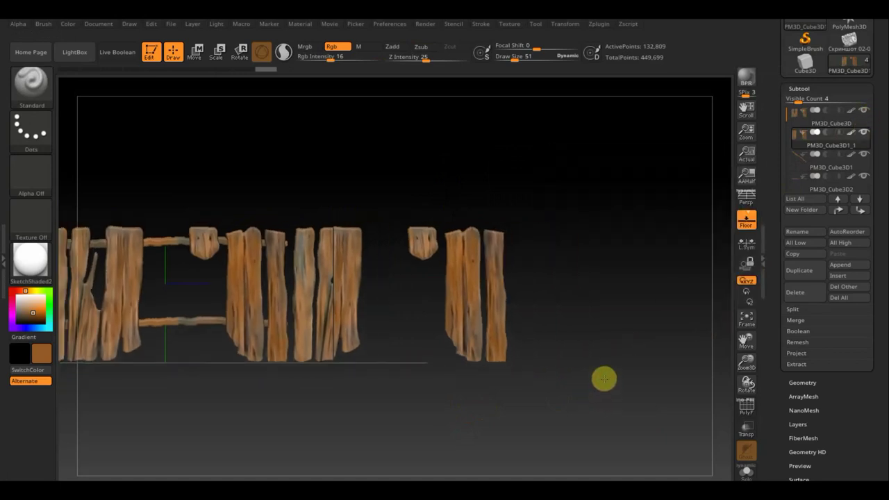
click(195, 51)
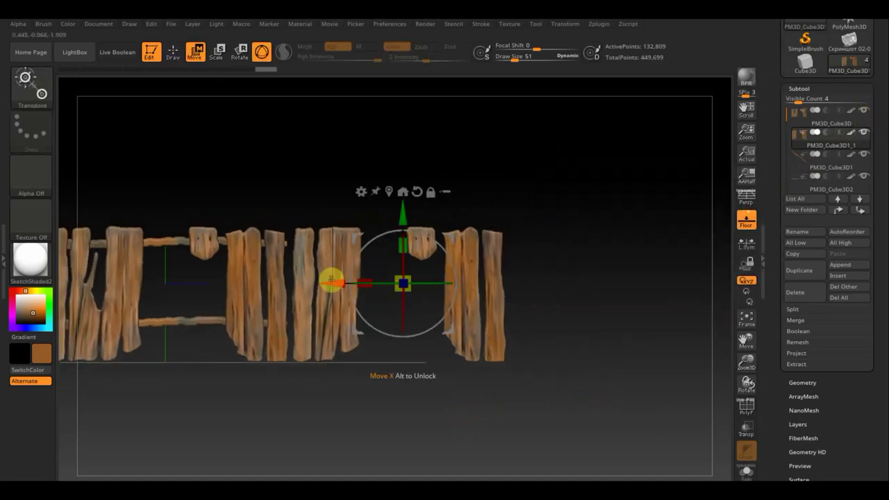
drag(332, 283, 363, 285)
click(173, 51)
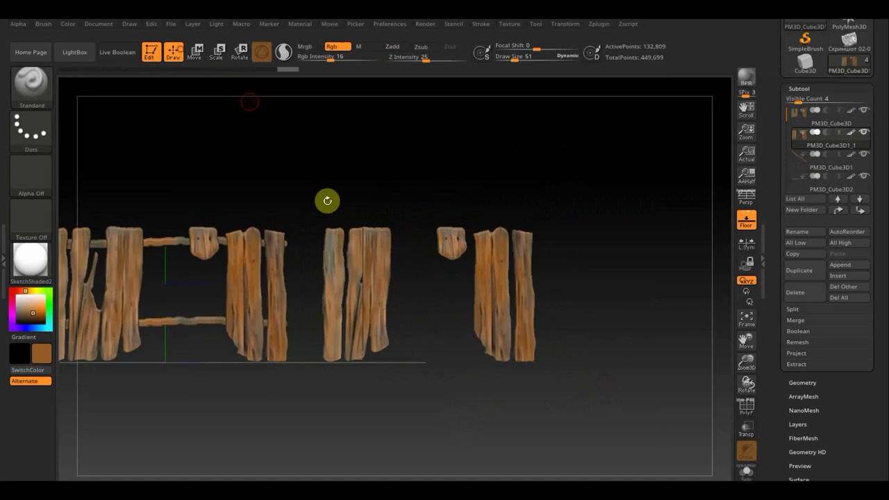
mouse_move(594, 397)
ctrl+shift+mouse_down()
mouse_move(517, 255)
mouse_move(437, 181)
ctrl+shift+mouse_up()
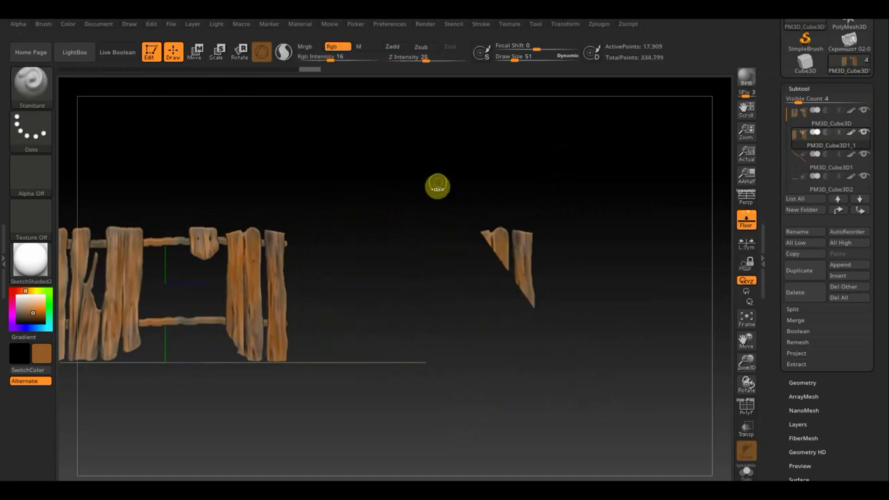
key(ctrl+z)
key(ctrl+shift)
ctrl+shift+drag(408, 226, 453, 403)
ctrl+shift+drag(461, 432, 462, 434)
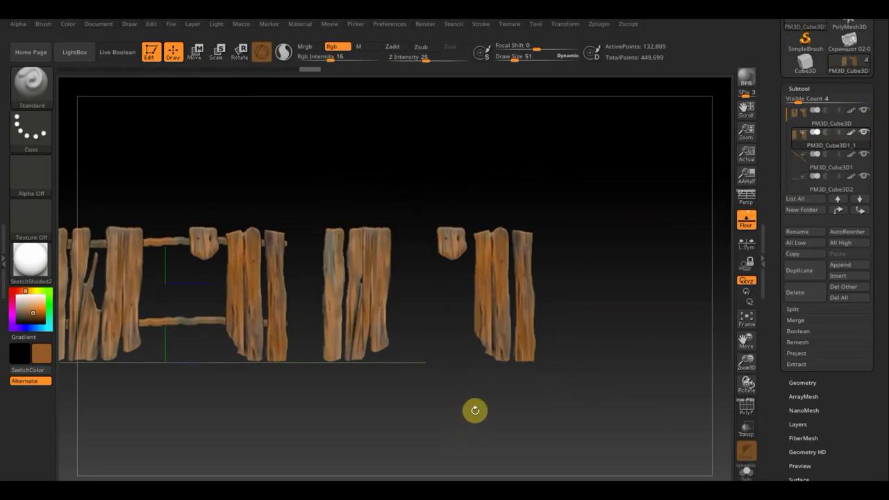
- Hide the right-hand planks and small plank piece, then remove them with Del Hidden
ctrl+drag(617, 399, 432, 203)
key(ctrl)
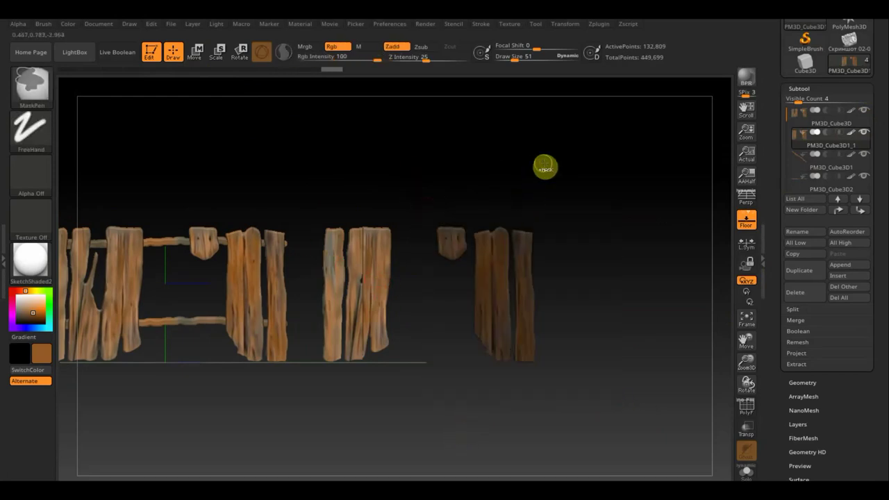
ctrl+drag(545, 167, 545, 162)
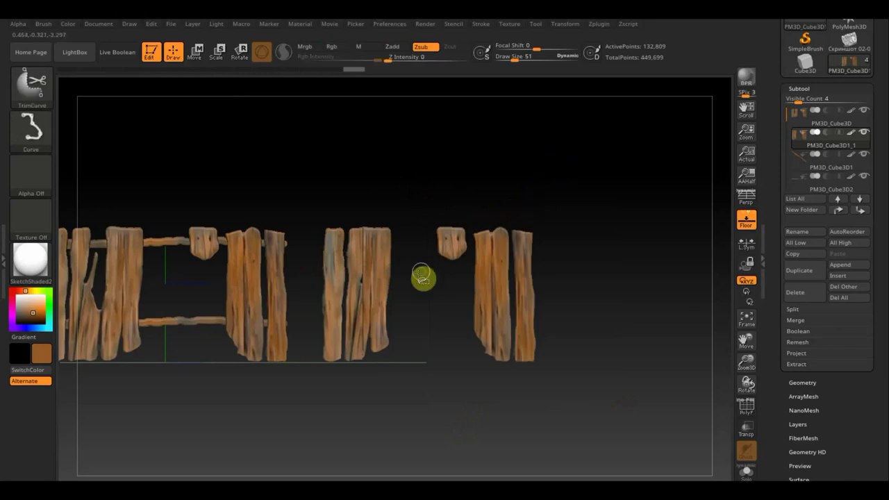
ctrl+shift+click(368, 290)
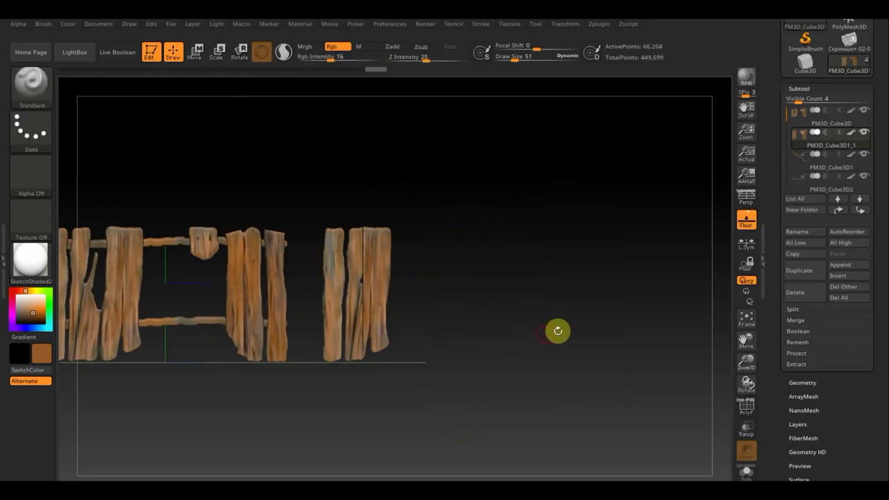
click(781, 387)
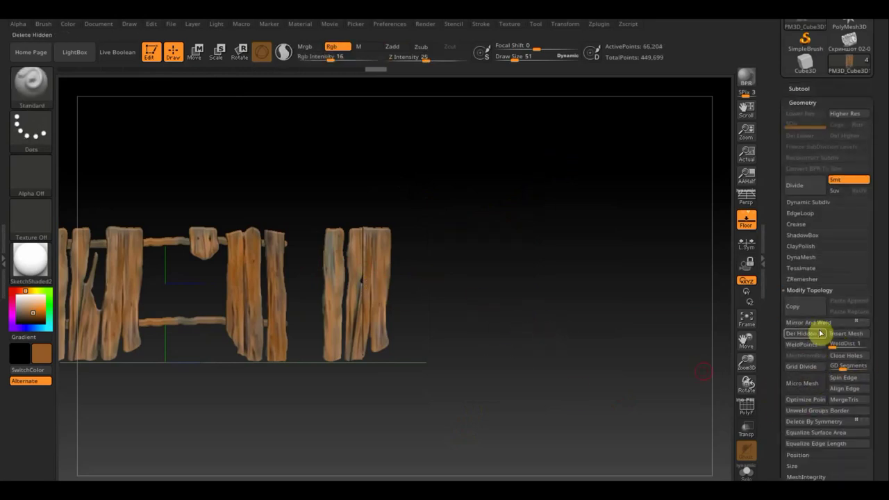
click(810, 334)
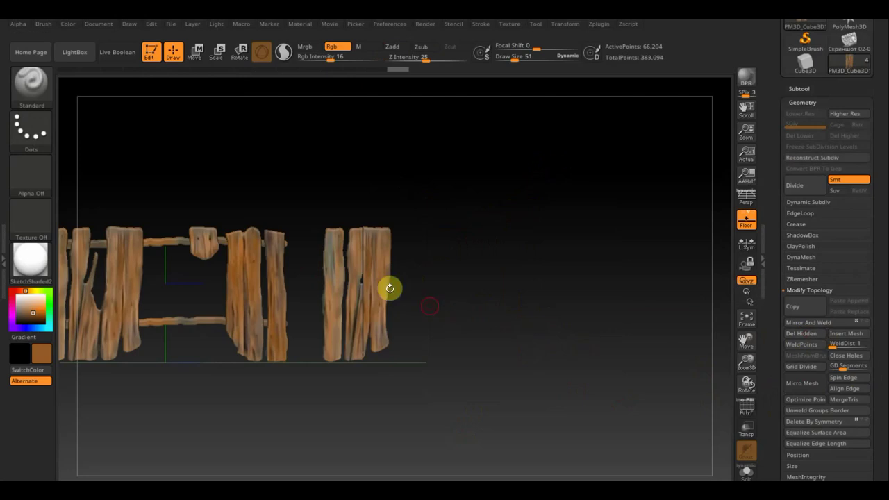
click(196, 52)
- Duplicate the first fence section and slide the copy left to lengthen the fence
drag(359, 278, 331, 282)
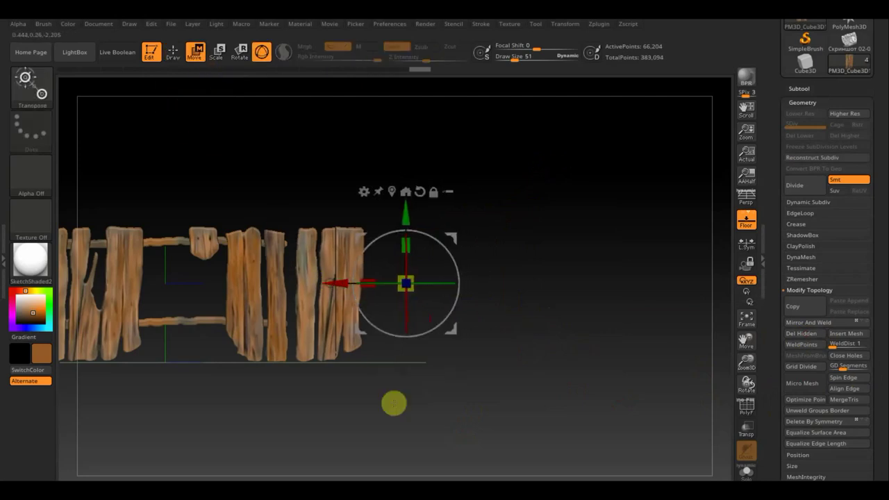
mouse_move(388, 439)
alt+mouse_down()
mouse_move(542, 445)
mouse_move(546, 435)
alt+mouse_up()
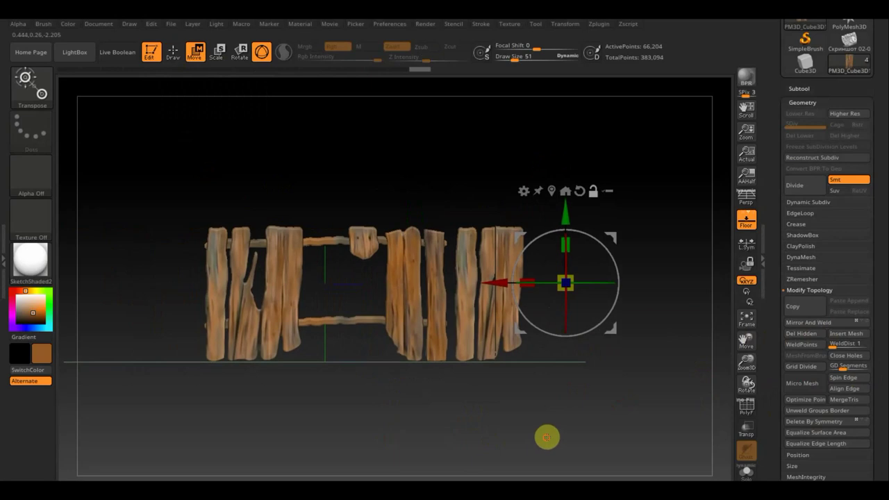
click(811, 90)
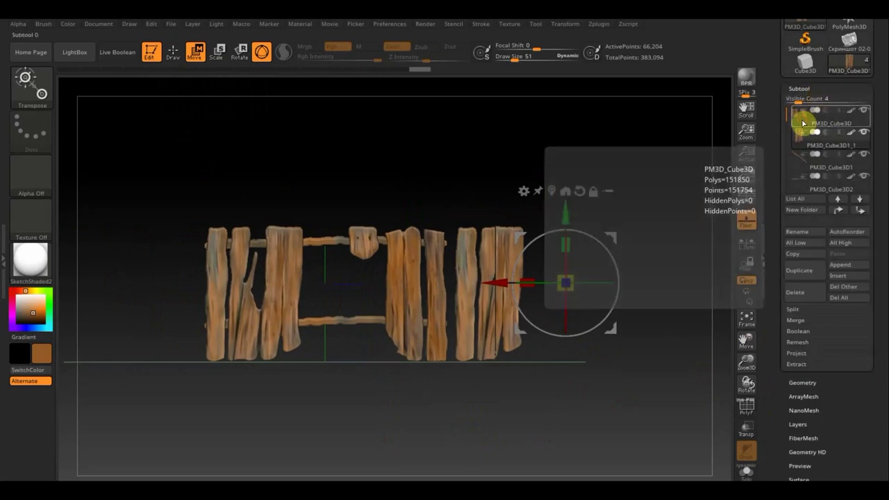
click(803, 124)
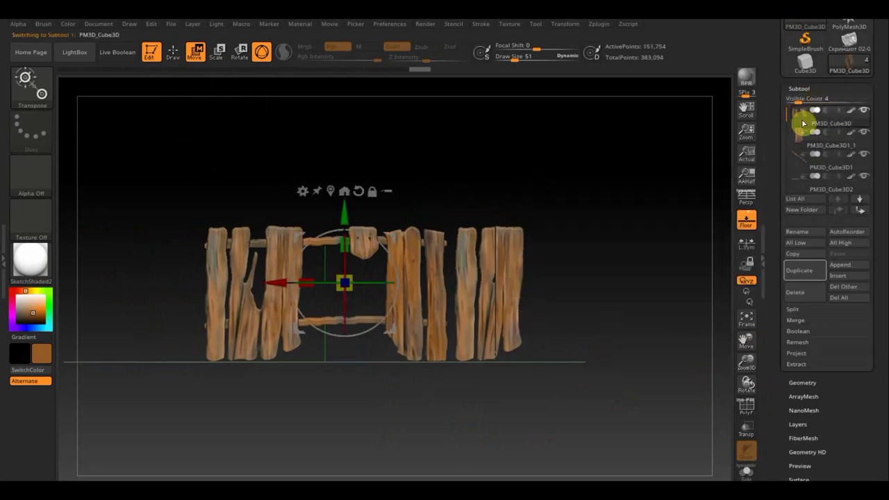
click(805, 273)
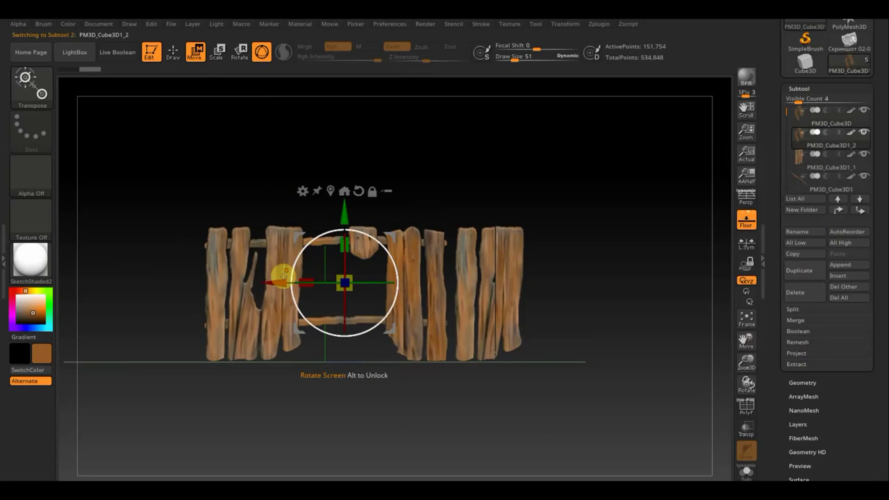
drag(278, 286, 27, 290)
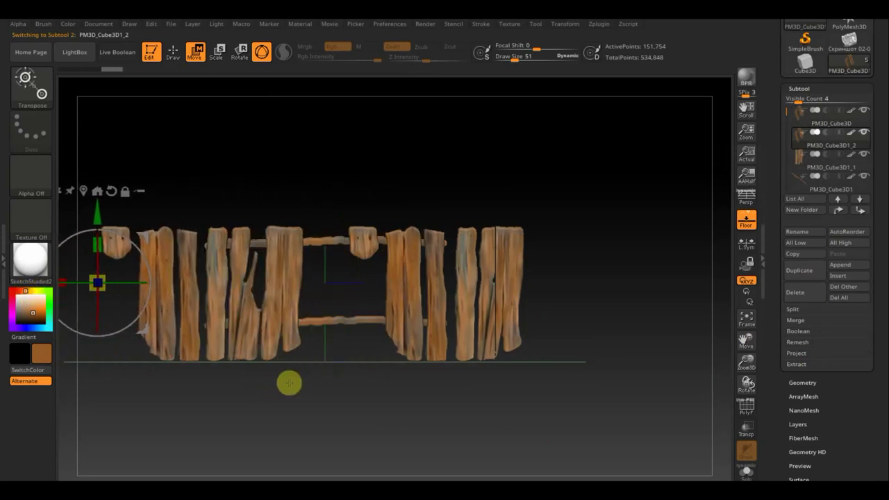
mouse_move(300, 400)
alt+mouse_down()
mouse_move(482, 395)
mouse_move(410, 337)
alt+mouse_up()
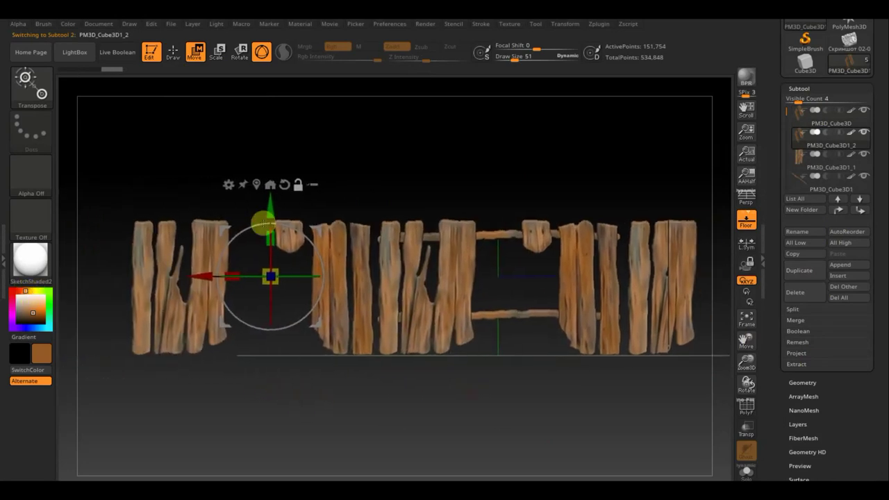
- Trim a gap into the duplicated section and mask the separated left planks
click(172, 51)
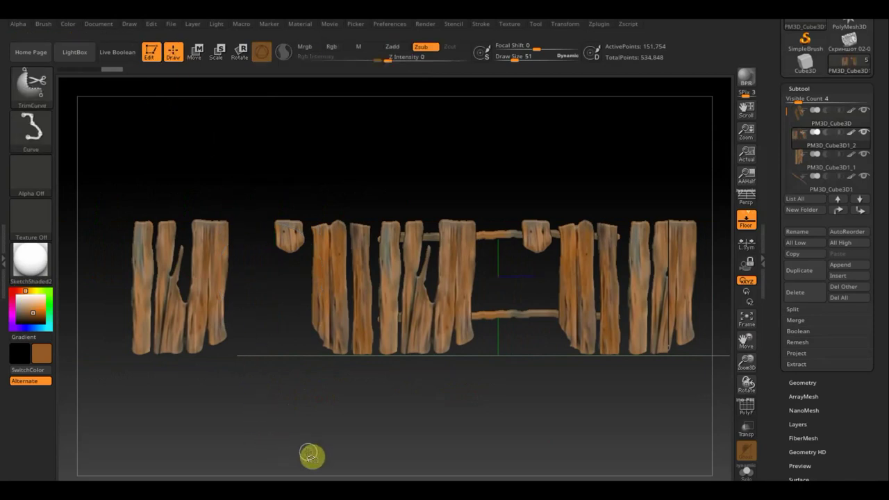
mouse_move(310, 456)
ctrl+shift+mouse_down()
mouse_move(297, 208)
mouse_move(311, 162)
ctrl+shift+mouse_up()
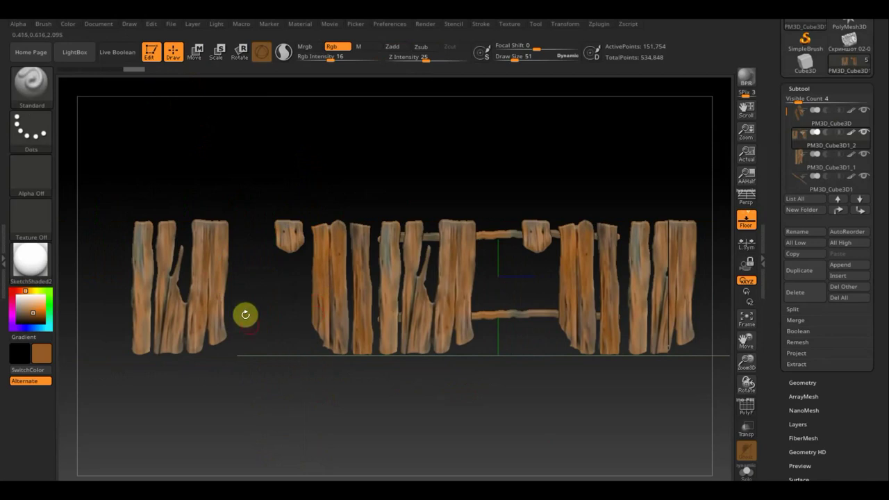
key(ctrl)
ctrl+drag(84, 148, 308, 444)
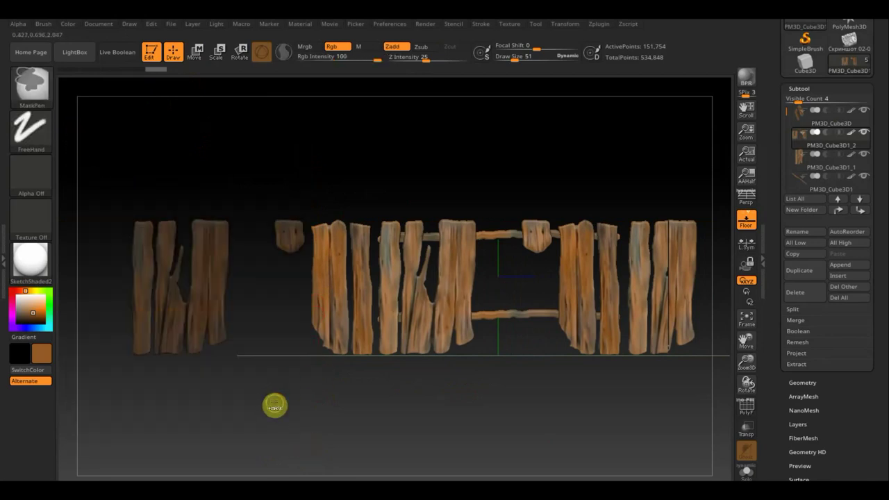
ctrl+drag(275, 406, 274, 400)
- Hide the left planks and small piece, delete them with Del Hidden, and recenter the view
key(ctrl+shift)
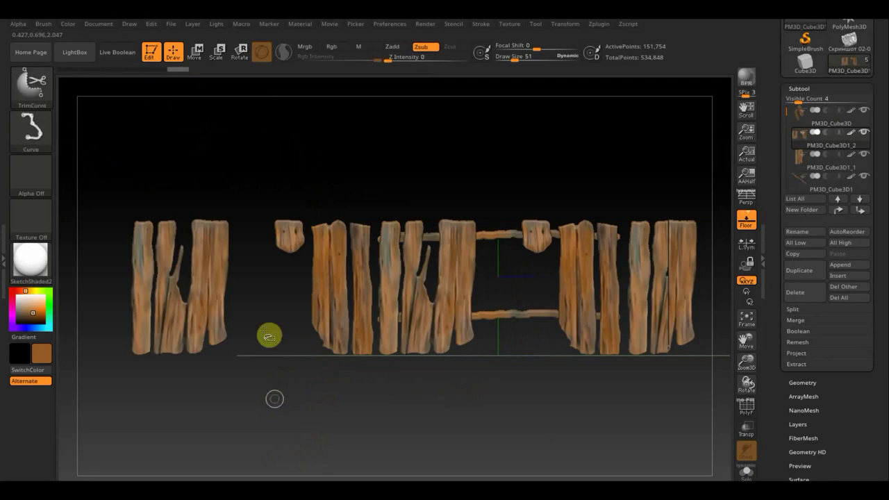
ctrl+shift+click(334, 287)
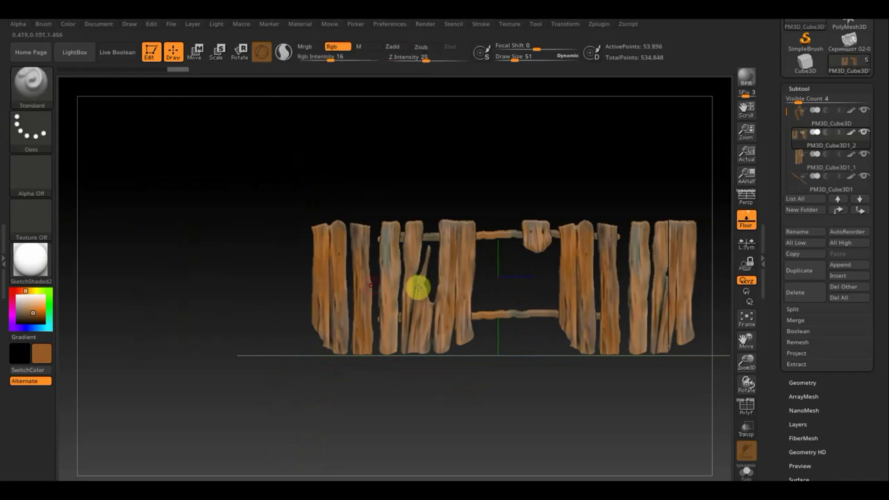
click(800, 381)
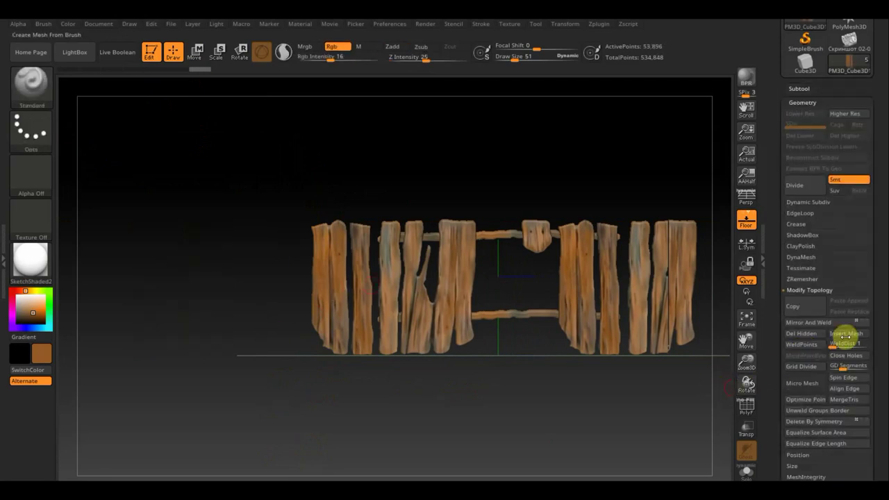
click(807, 336)
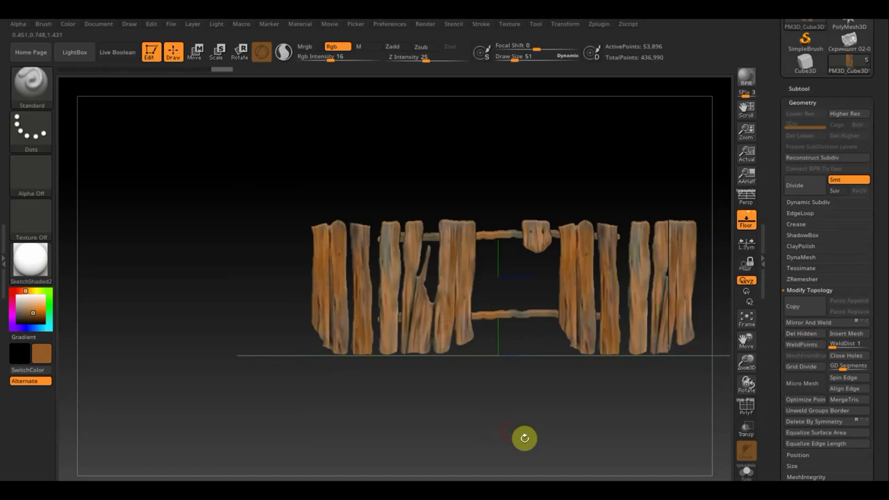
alt+drag(563, 446, 420, 452)
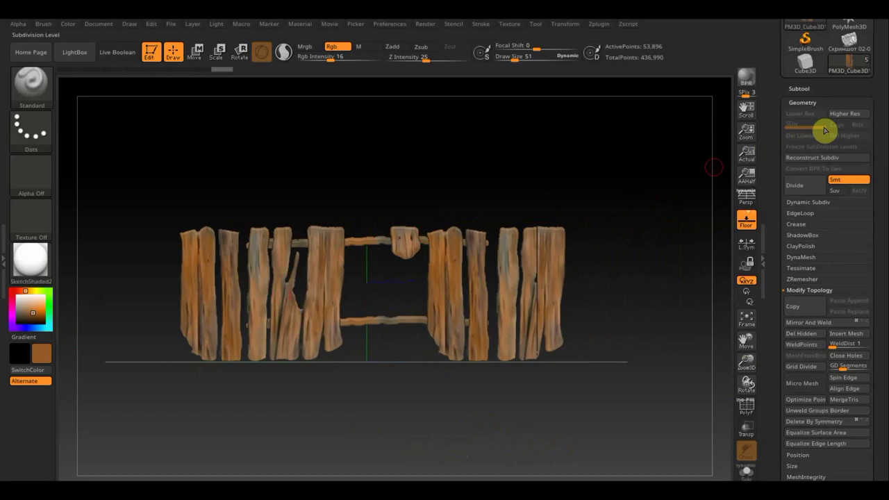
- Duplicate the fence planks subtool as PM3D_Cube3D1_3 and shift the copy right
click(801, 88)
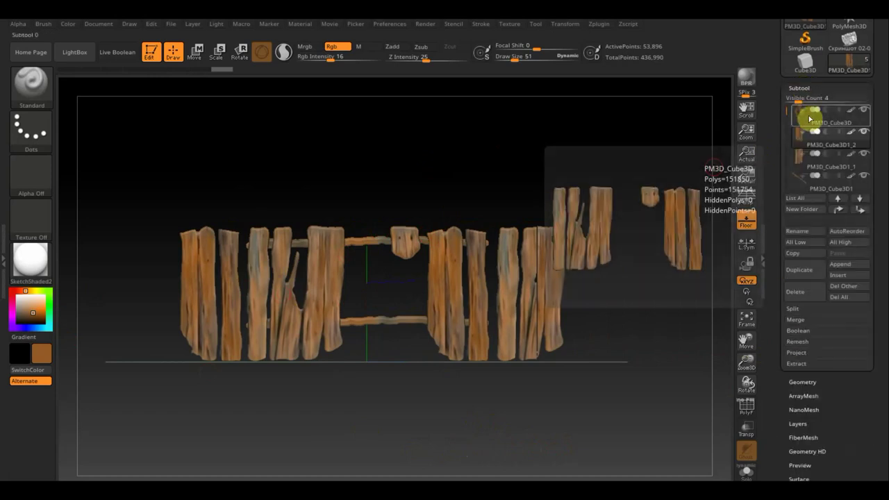
click(812, 135)
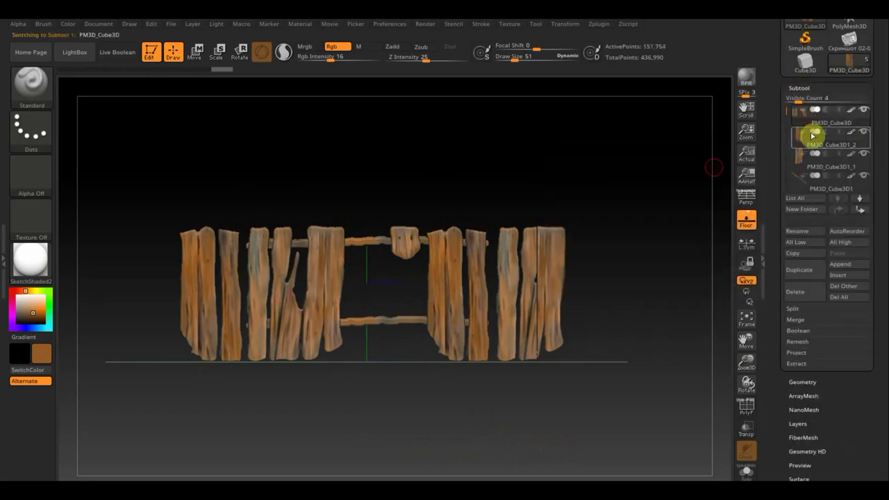
click(805, 277)
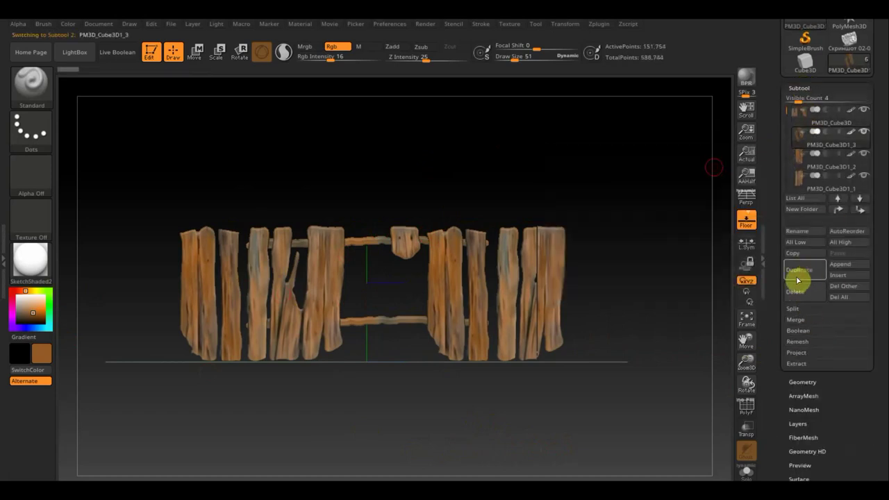
click(199, 57)
drag(317, 280, 491, 317)
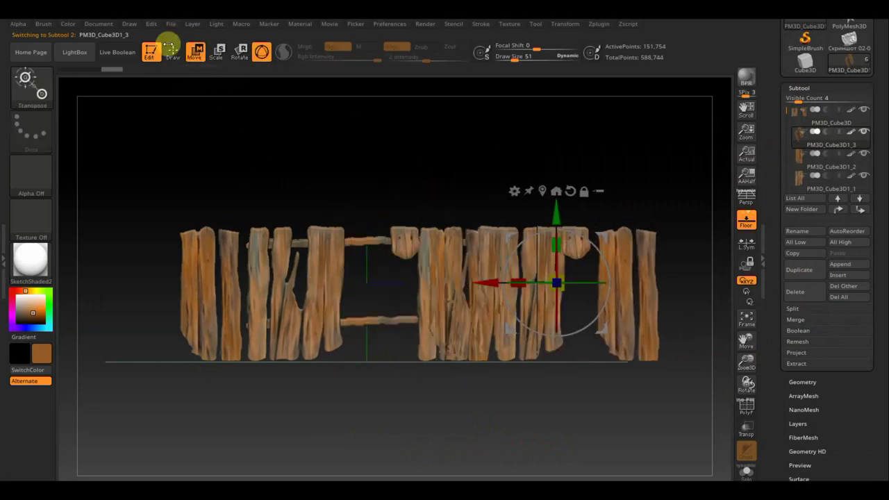
- Trim the copy with TrimRect, cutting away a plank and the upper parts of the right planks
click(175, 58)
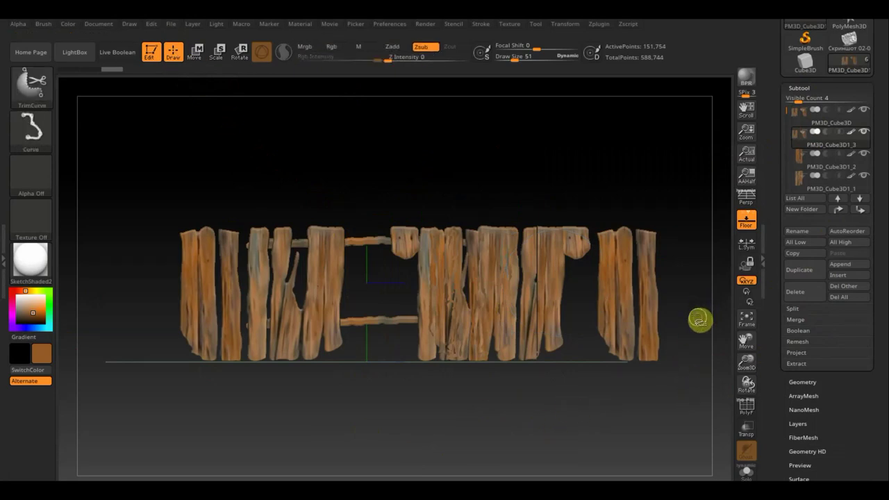
mouse_move(580, 452)
mouse_down()
mouse_move(585, 200)
mouse_move(597, 193)
mouse_move(596, 174)
mouse_up()
key(ctrl+shift)
ctrl+shift+drag(582, 417, 591, 123)
key(ctrl+shift)
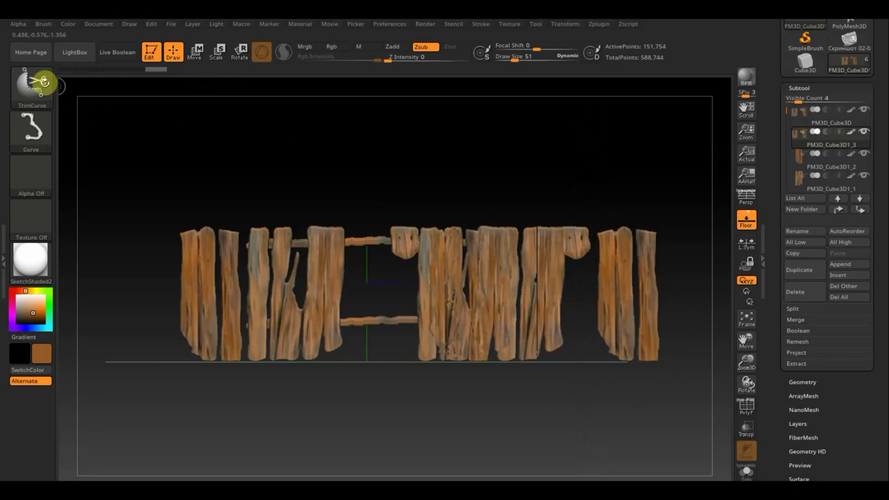
click(35, 82)
click(660, 156)
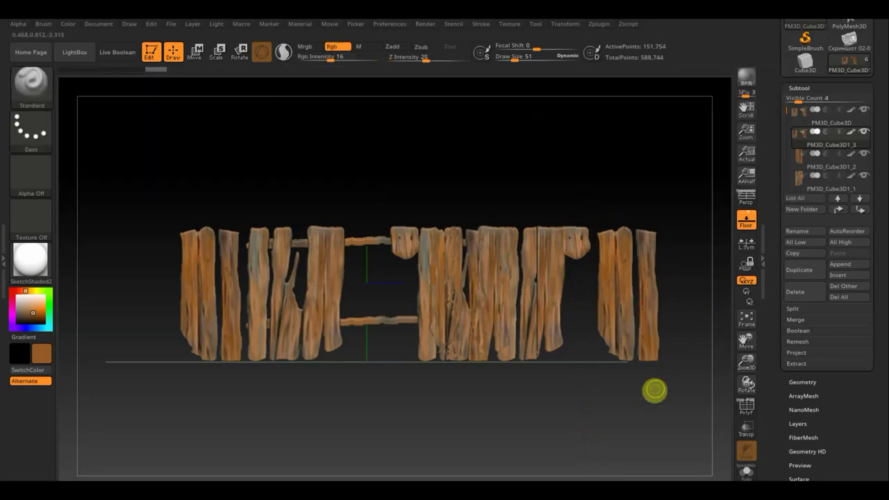
ctrl+shift+drag(599, 452, 490, 196)
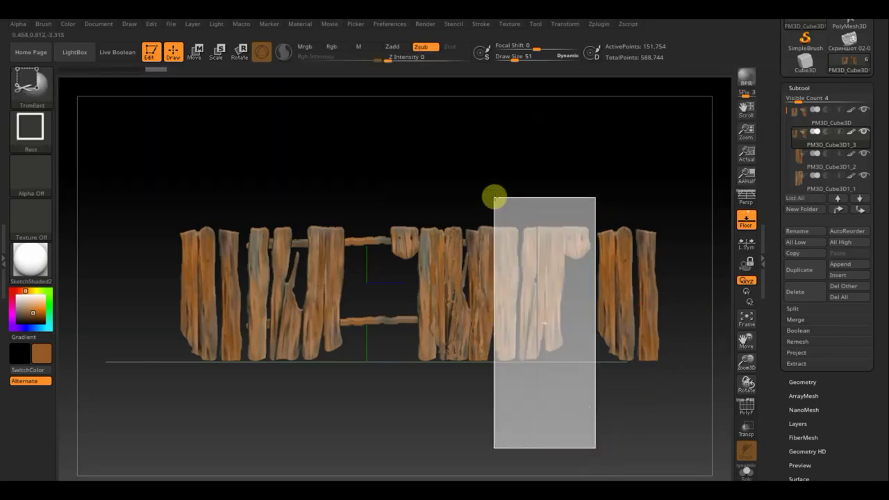
key(ctrl+shift)
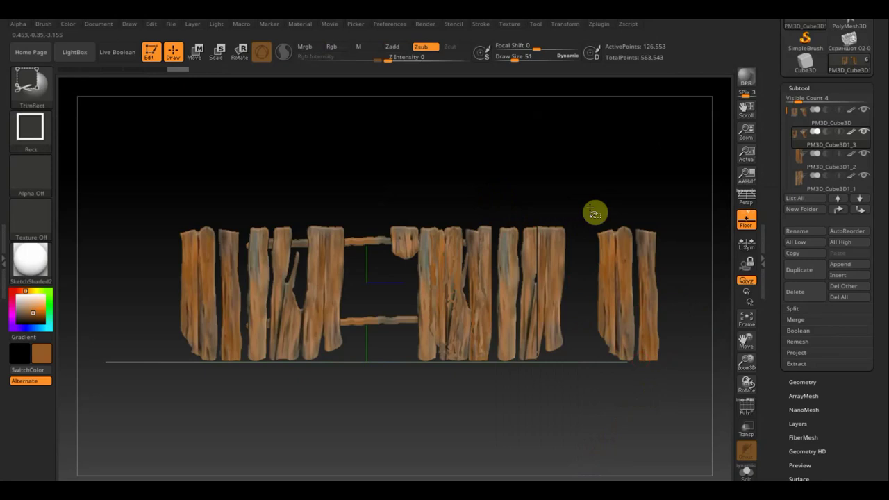
ctrl+shift+drag(571, 194, 703, 292)
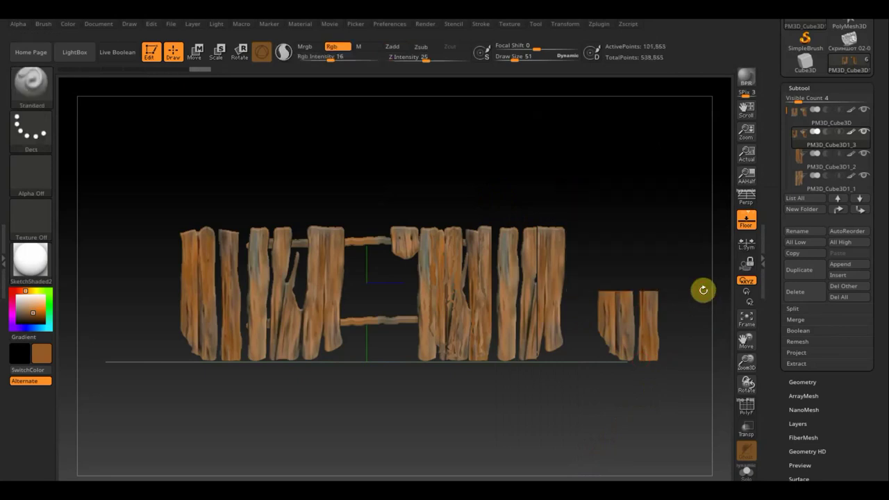
- Rotate the remaining planks about -32.7°, then mask and hide the three top-right planks
click(196, 51)
mouse_move(601, 254)
mouse_down()
mouse_move(611, 276)
mouse_move(595, 330)
mouse_up()
click(173, 52)
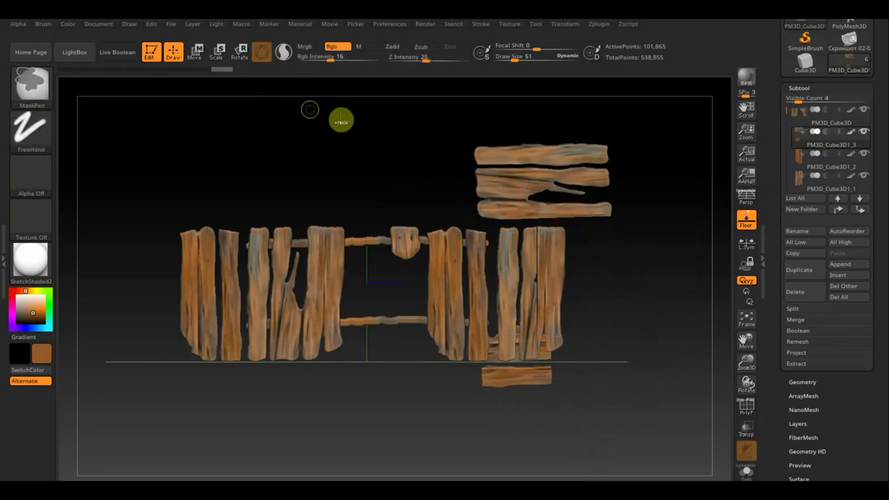
mouse_move(353, 103)
ctrl+shift+mouse_down()
mouse_move(674, 246)
mouse_move(369, 101)
mouse_move(505, 152)
ctrl+shift+mouse_up()
ctrl+drag(407, 104, 674, 235)
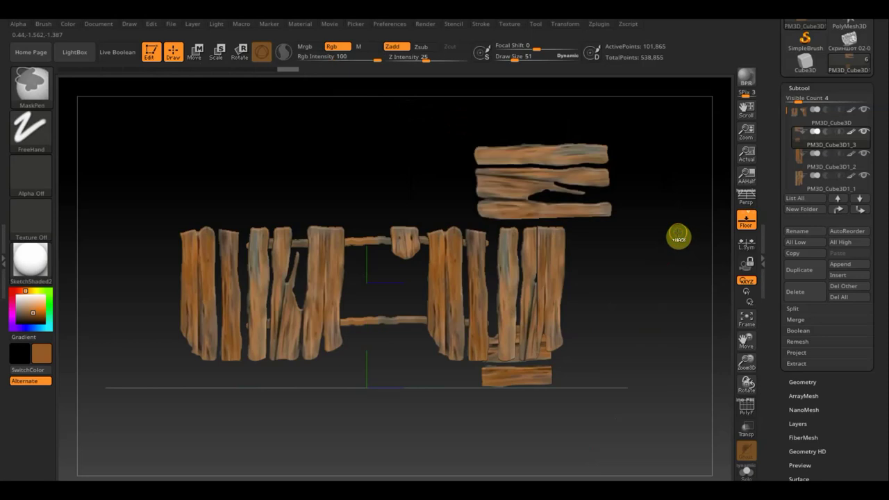
ctrl+shift+click(544, 379)
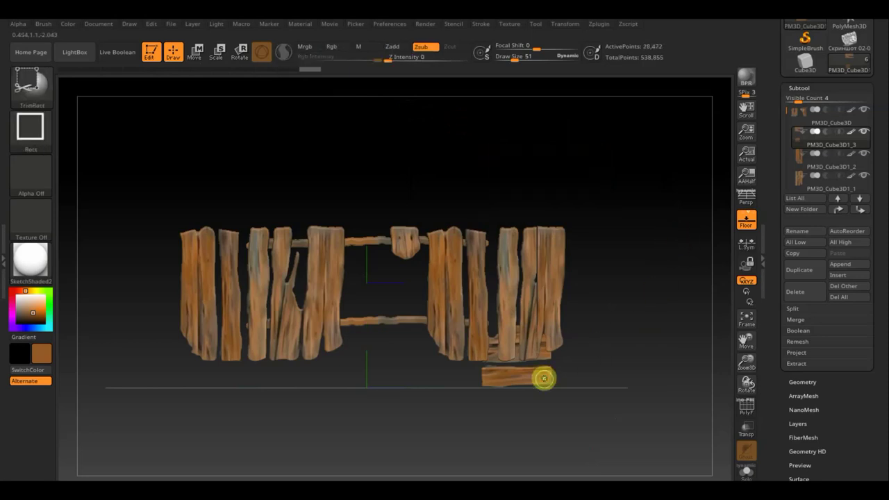
click(803, 382)
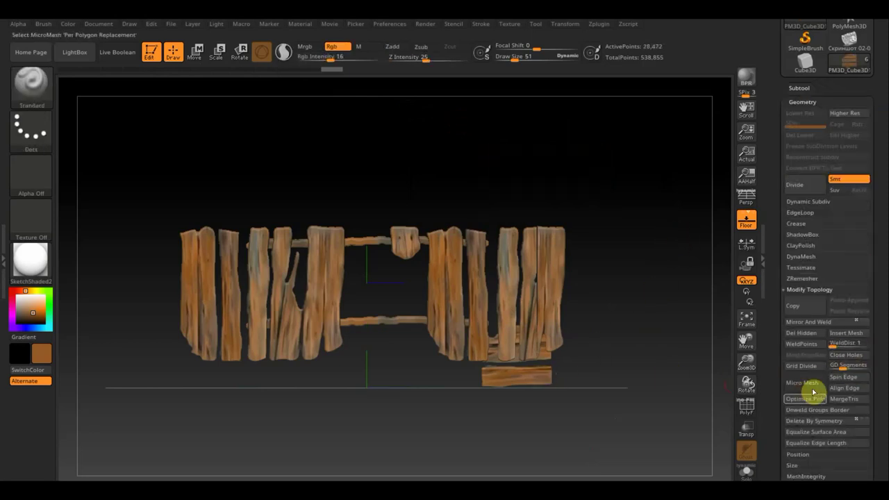
- Delete the hidden planks, then rotate, move, narrow to about 0.71 and tilt the remaining two into the gap
click(804, 334)
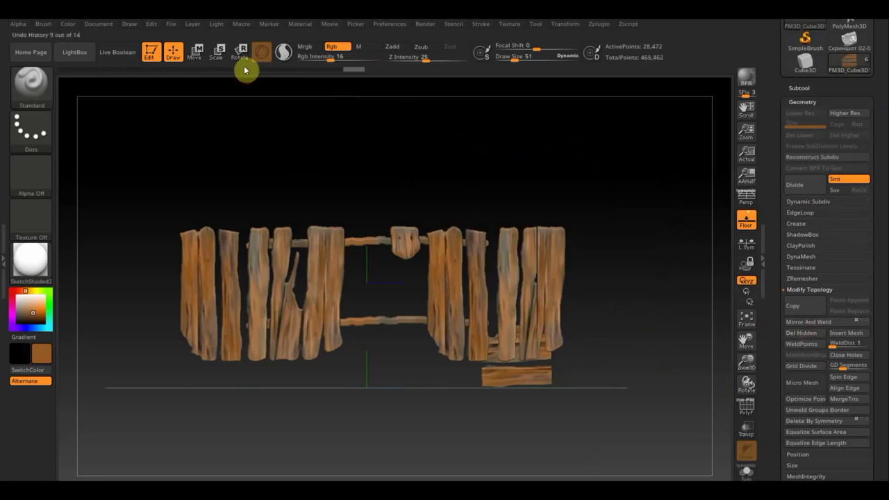
click(195, 51)
drag(596, 243, 611, 327)
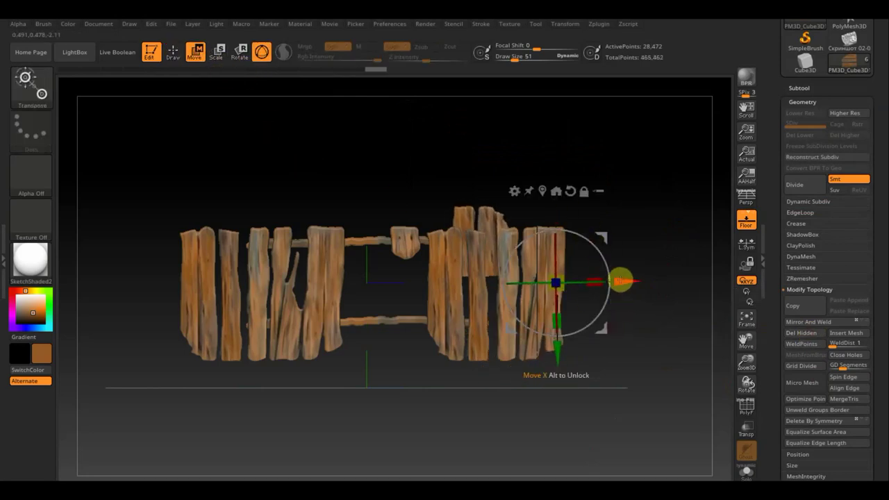
drag(603, 225, 509, 320)
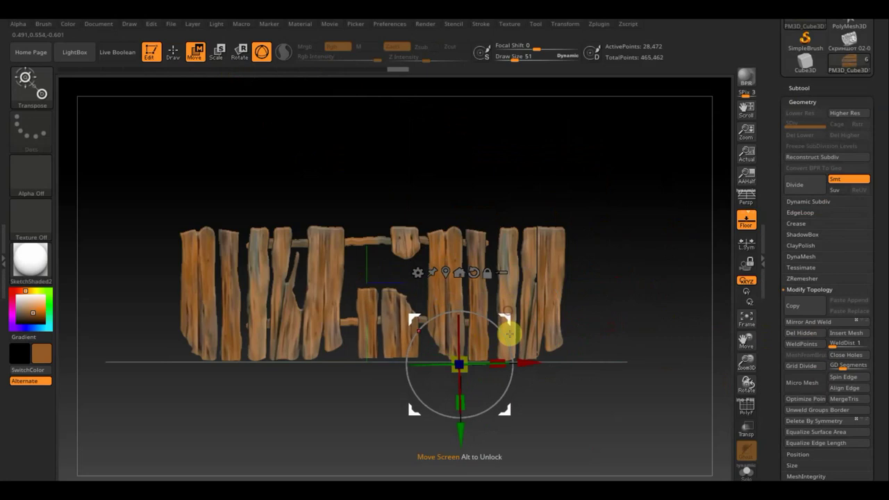
drag(502, 359, 495, 358)
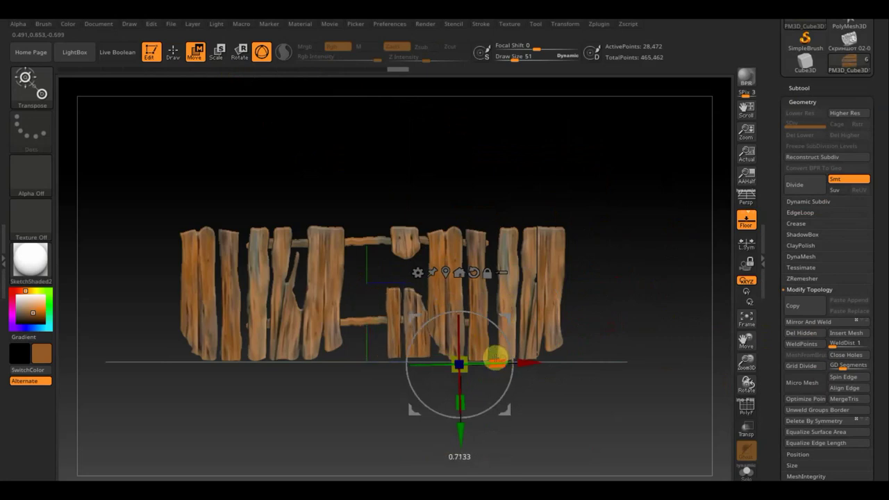
drag(506, 318, 493, 319)
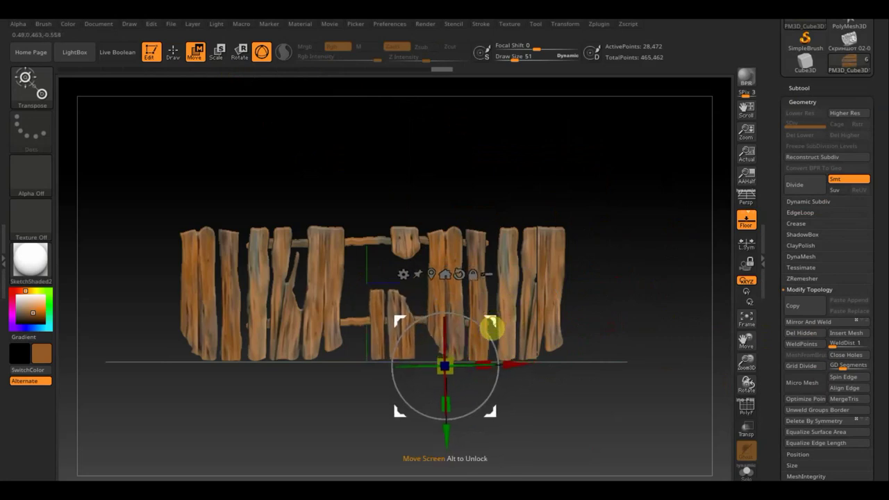
drag(448, 403, 446, 402)
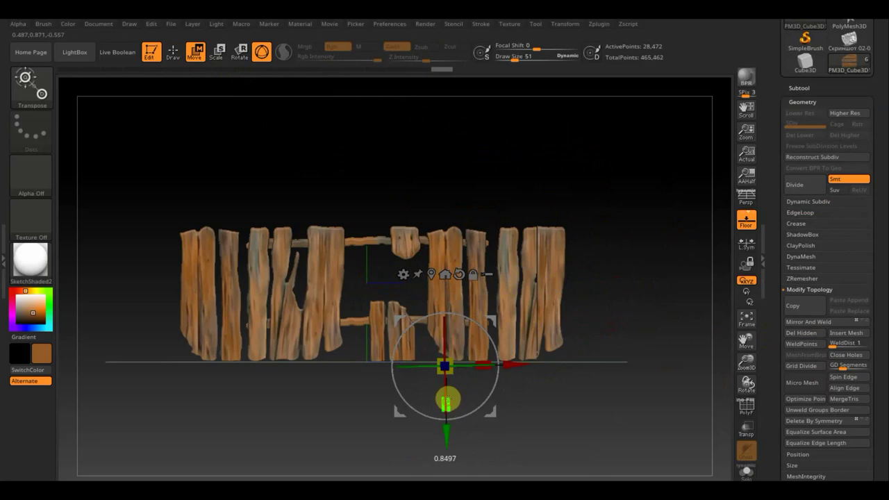
mouse_move(485, 341)
mouse_down()
mouse_move(479, 323)
mouse_move(491, 303)
mouse_up()
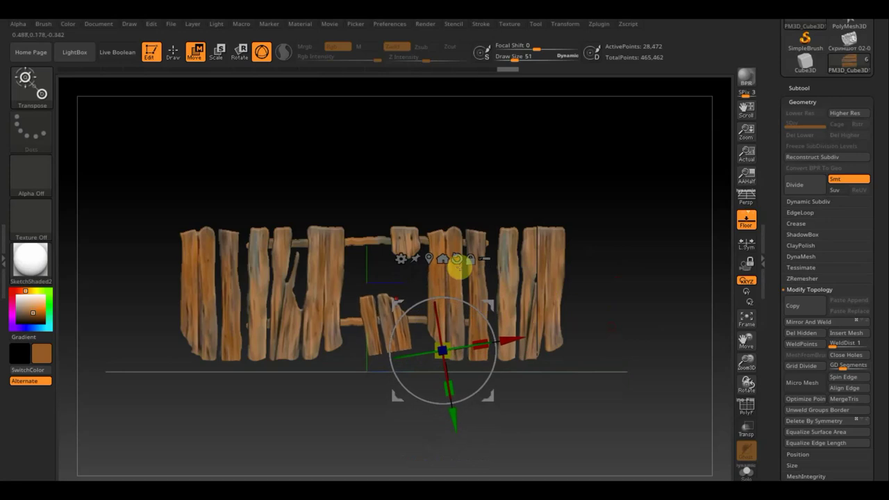
- Select PM3D_Cube3D1 and scale the top crossbar along X to span all the planks
click(174, 52)
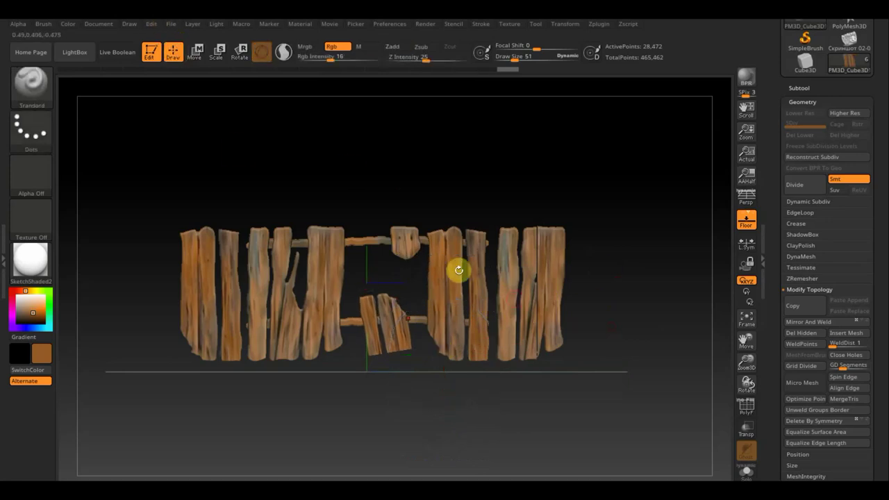
click(800, 88)
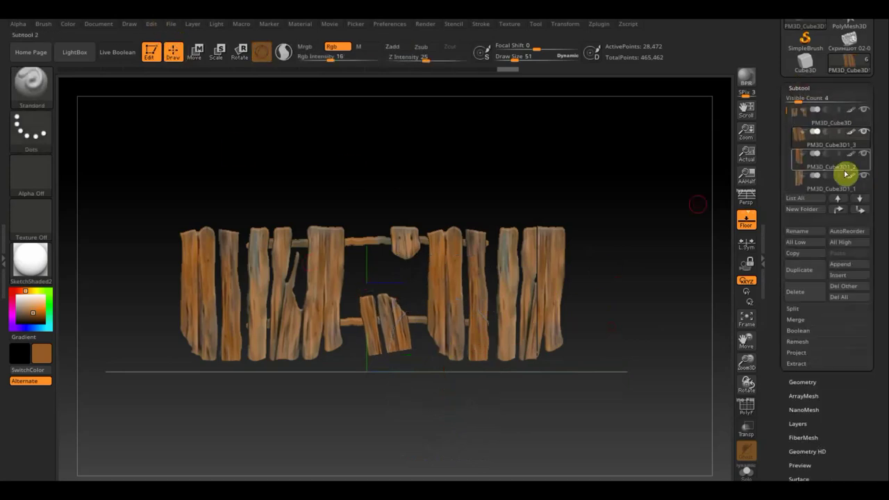
click(860, 201)
mouse_move(826, 165)
click(860, 201)
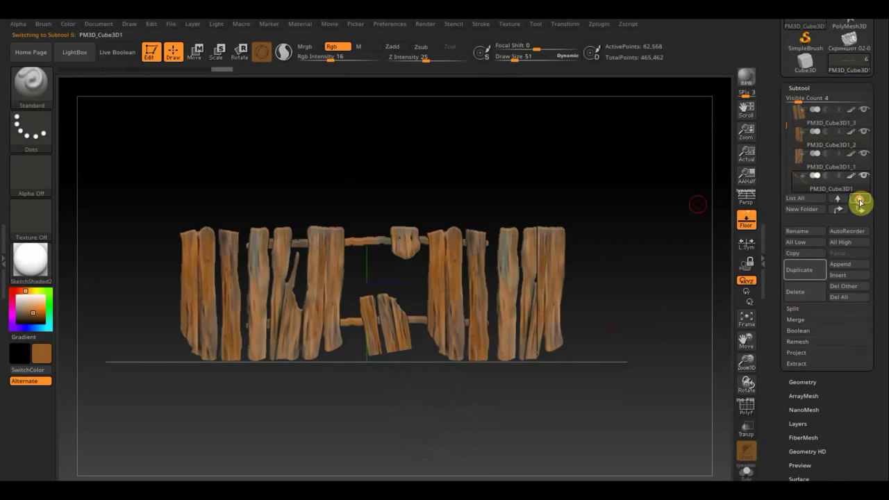
click(802, 166)
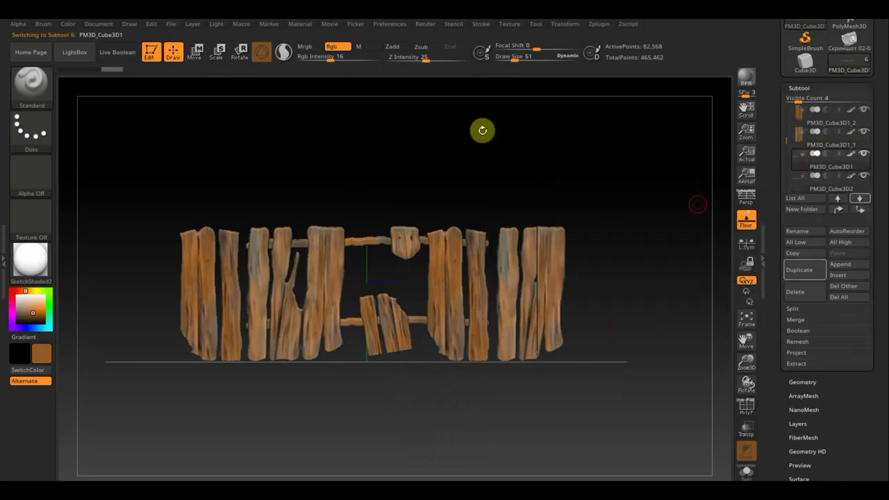
click(195, 51)
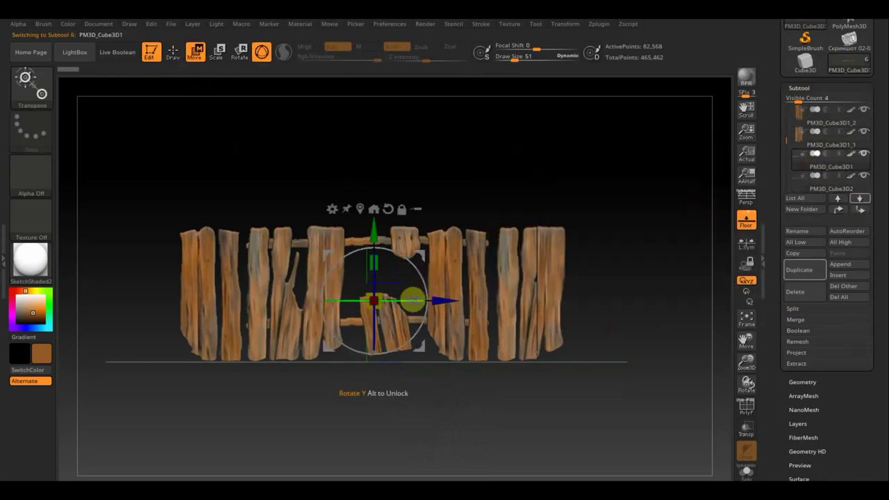
drag(416, 298, 469, 306)
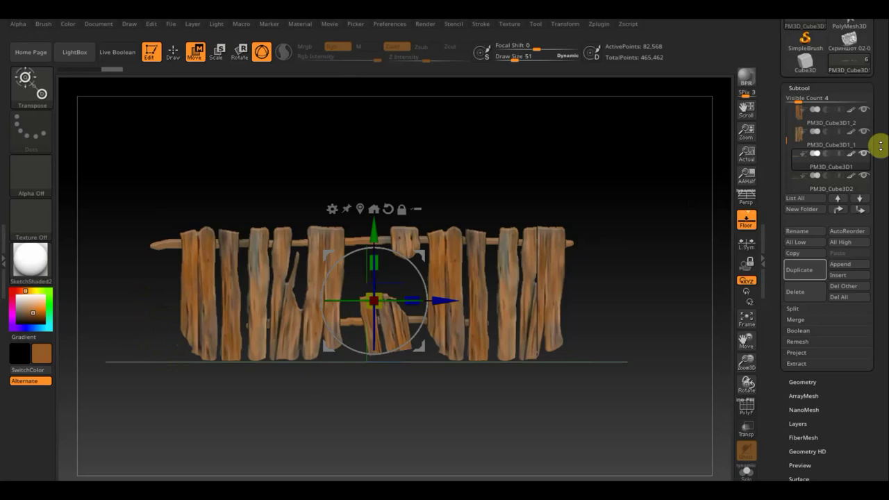
mouse_move(826, 184)
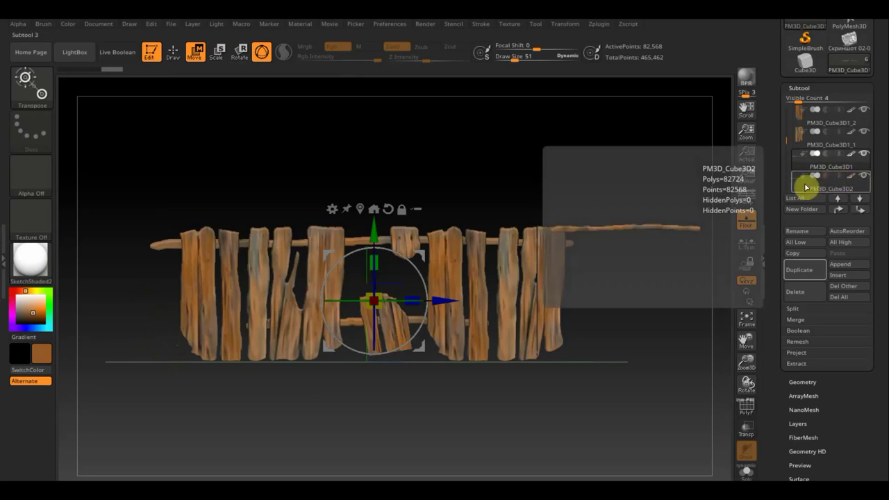
- Select PM3D_Cube3D2 and widen the broken plank pieces slightly, shifting them a little right
click(806, 186)
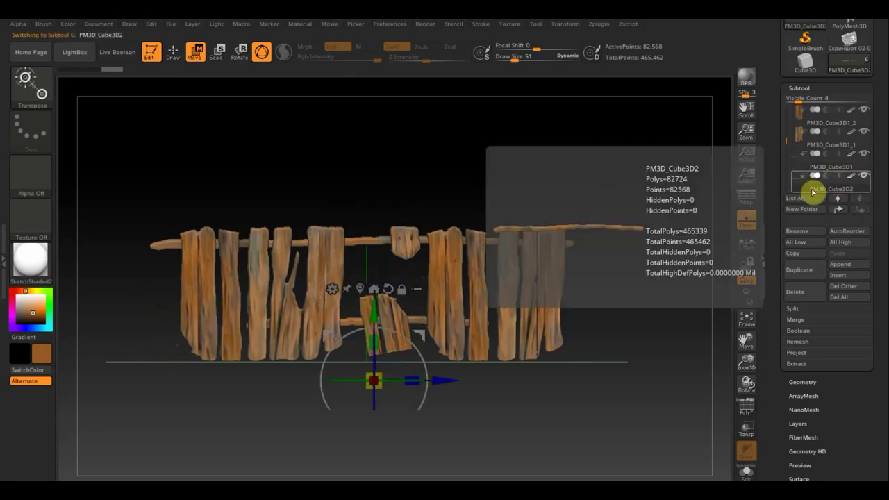
drag(412, 378, 421, 379)
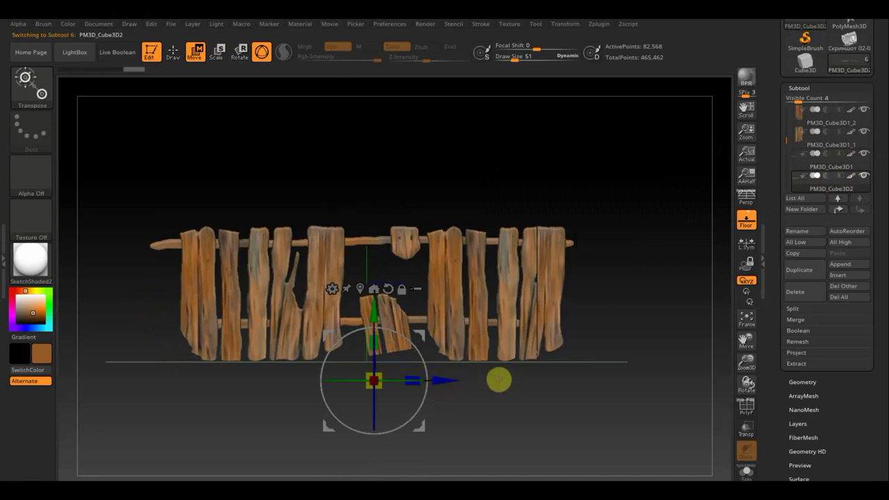
mouse_move(451, 381)
mouse_down()
mouse_move(486, 393)
mouse_move(457, 380)
mouse_move(470, 382)
mouse_up()
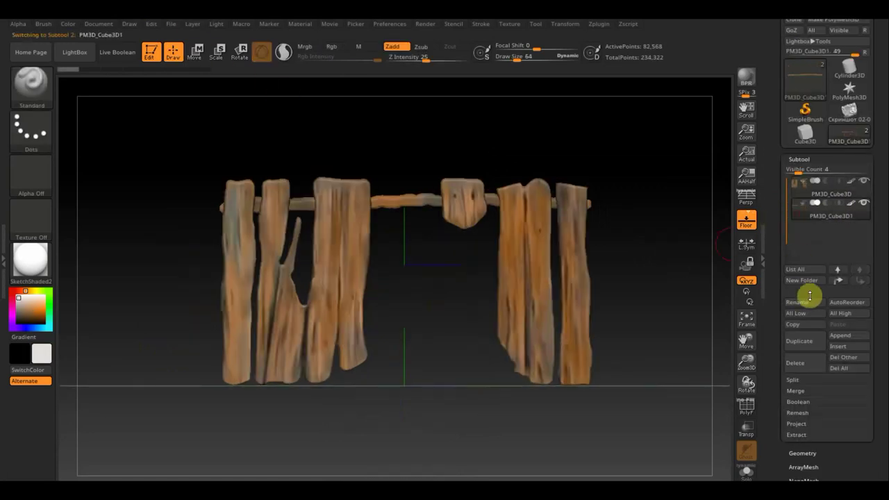
- Duplicate the top crossbar and drag the copy down across the planks as a lower rail
click(801, 364)
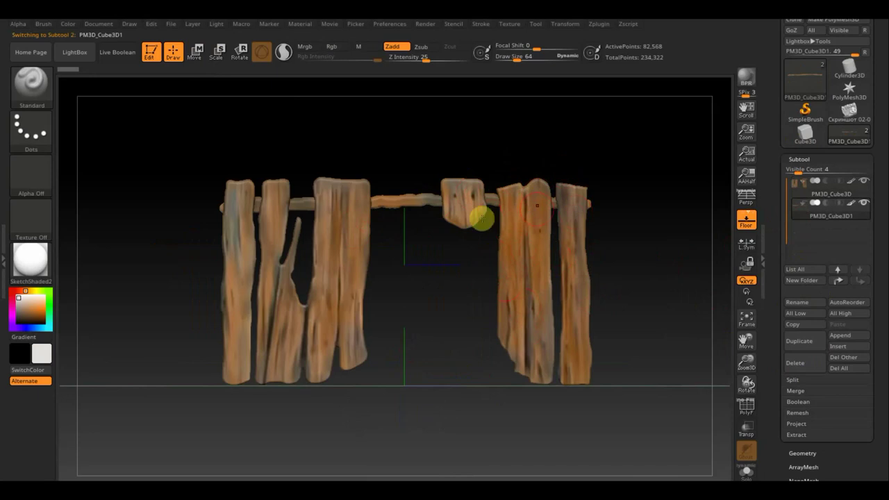
click(712, 264)
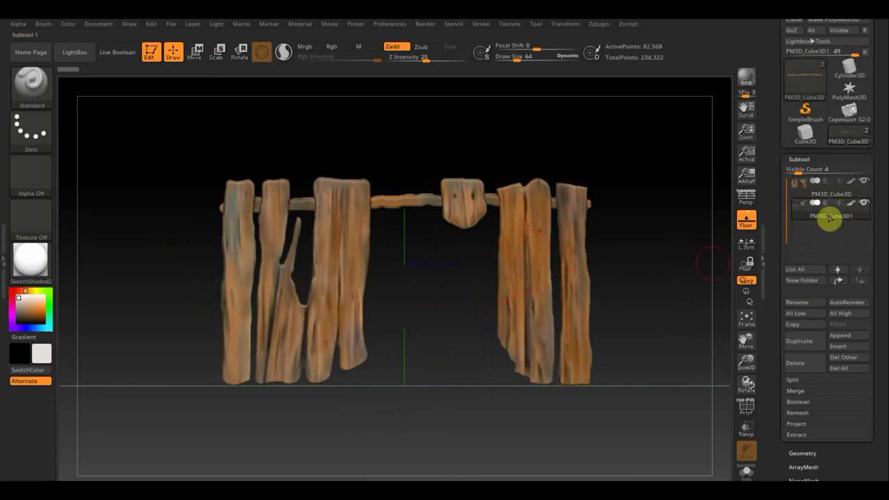
click(806, 342)
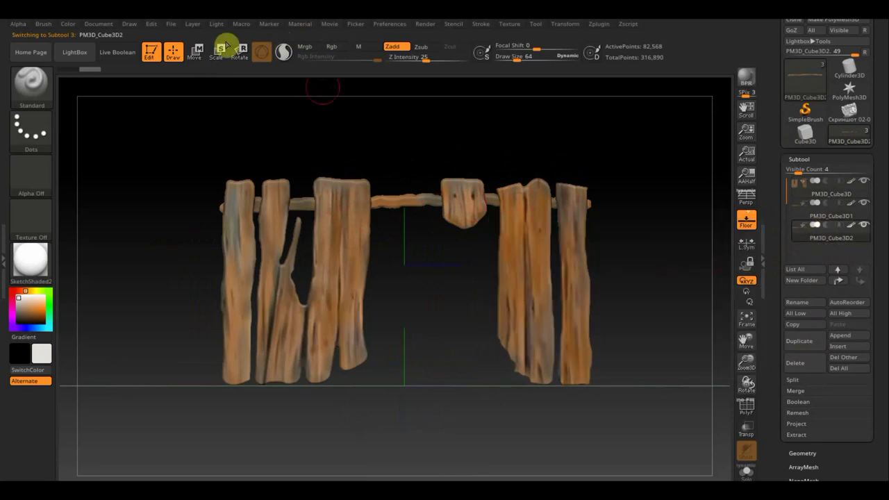
click(196, 54)
drag(416, 221, 417, 341)
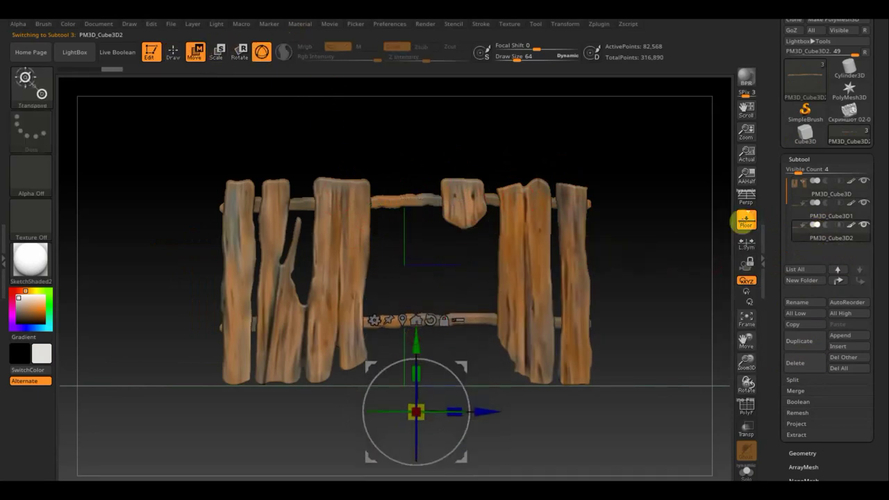
- Turn off polypaint on the PM3D_Cube3D planks and zoom in on the fence
click(802, 194)
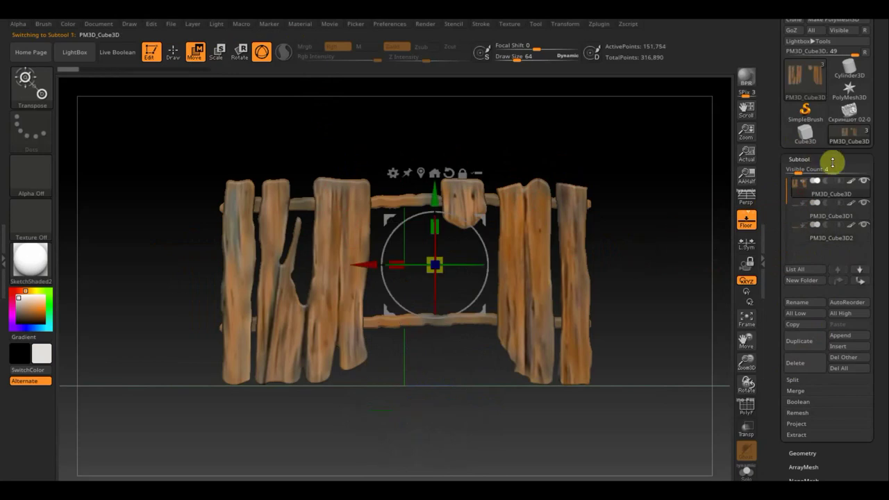
click(850, 181)
mouse_move(683, 230)
alt+mouse_down()
mouse_move(706, 310)
mouse_move(689, 236)
mouse_move(651, 220)
mouse_move(659, 248)
mouse_move(656, 236)
alt+mouse_up()
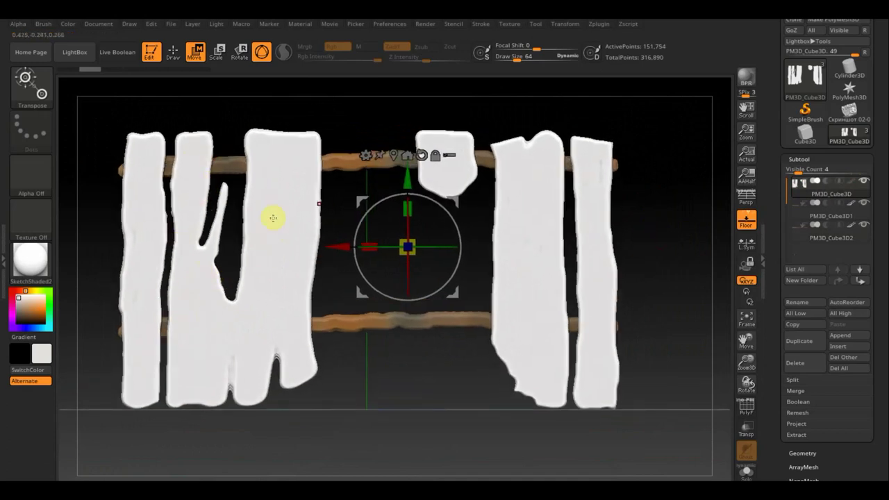
- Show the planks' wood paint again and return to Draw mode
click(852, 182)
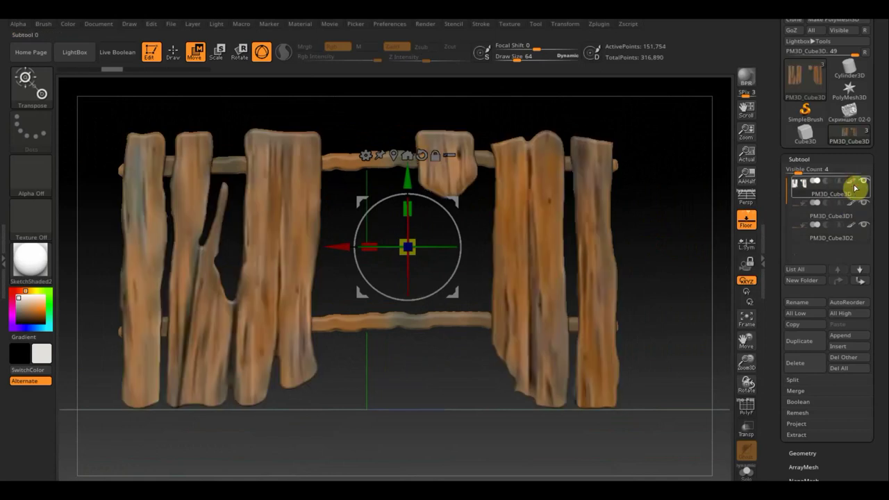
click(173, 51)
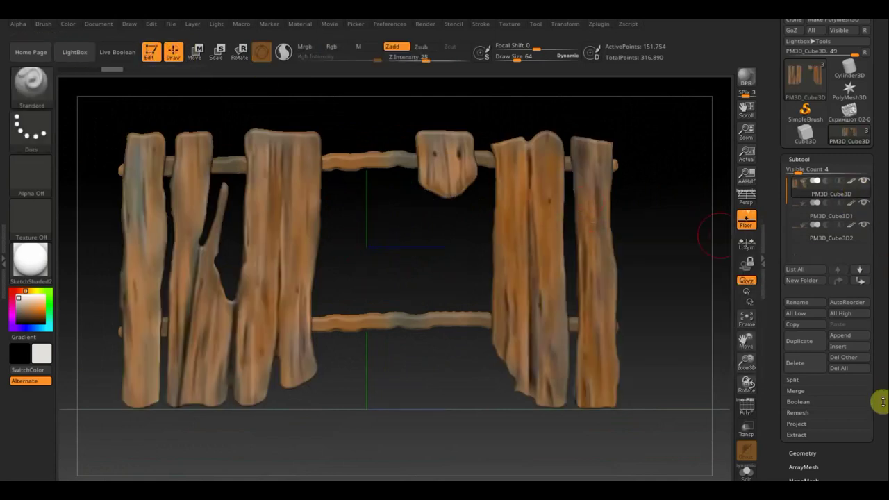
scroll(879, 348, down, 5)
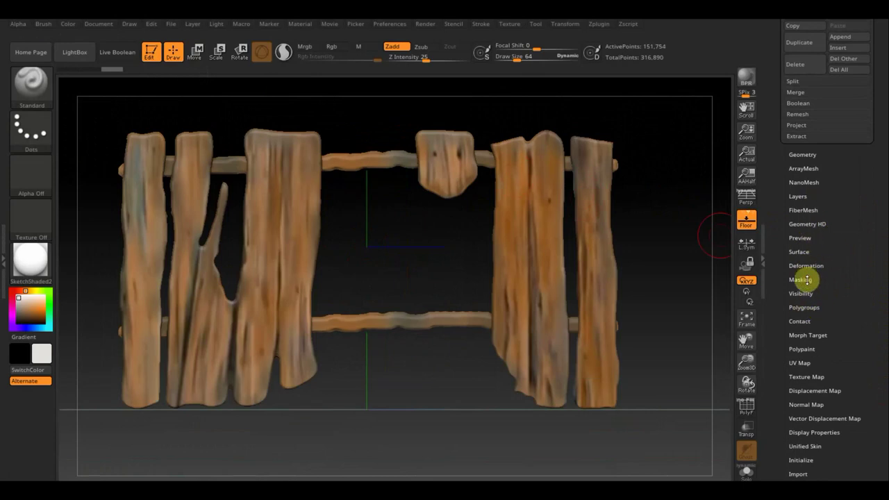
- Mask the planks by colour intensity, then expand the Deformation settings
click(800, 279)
scroll(826, 209, down, 1)
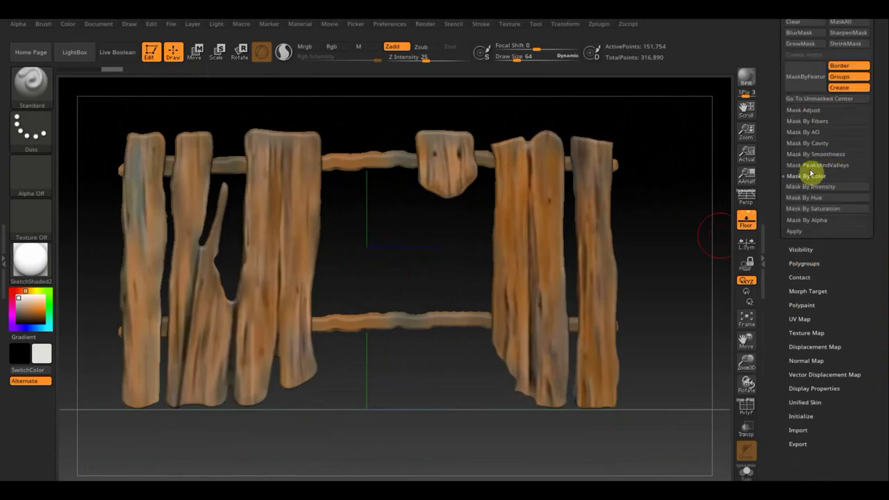
click(816, 177)
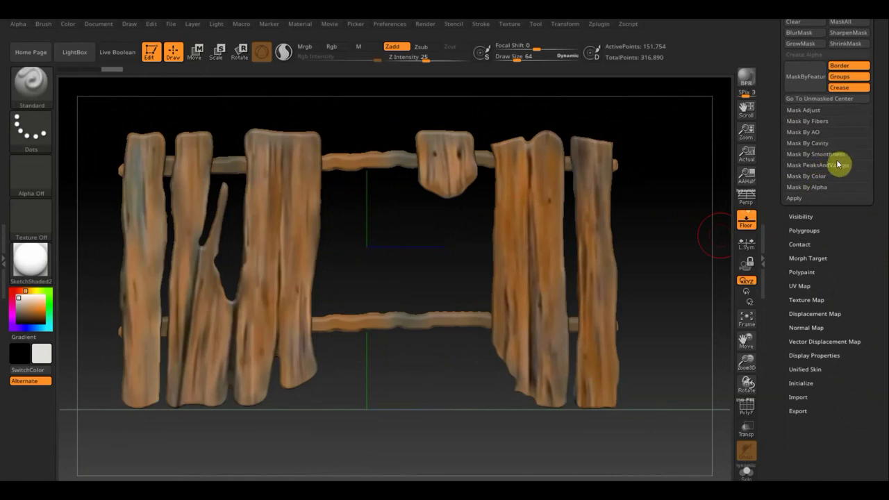
click(820, 182)
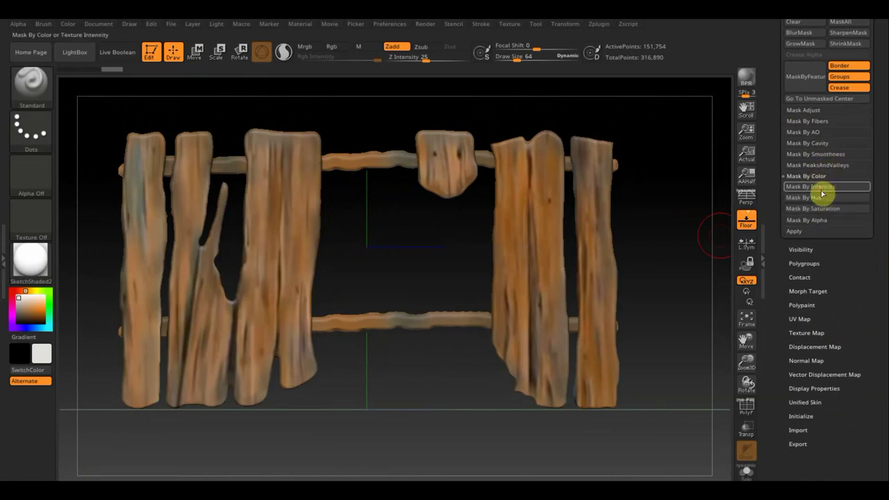
click(828, 188)
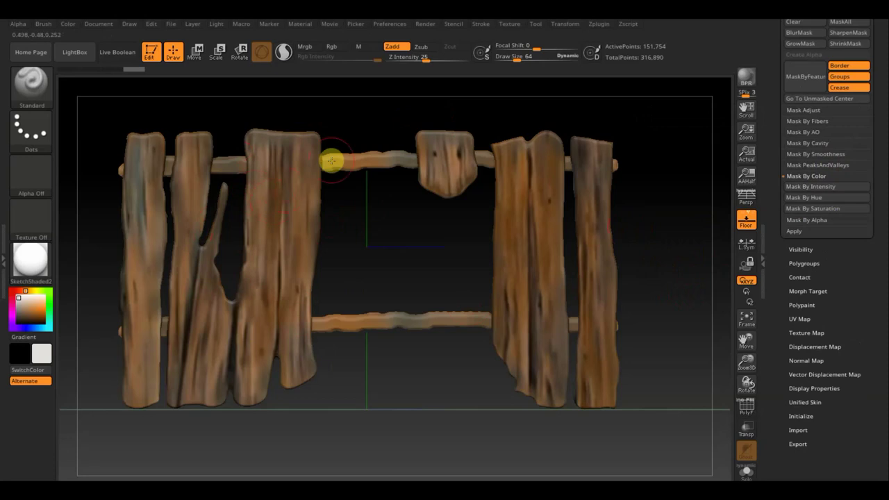
drag(880, 71, 880, 123)
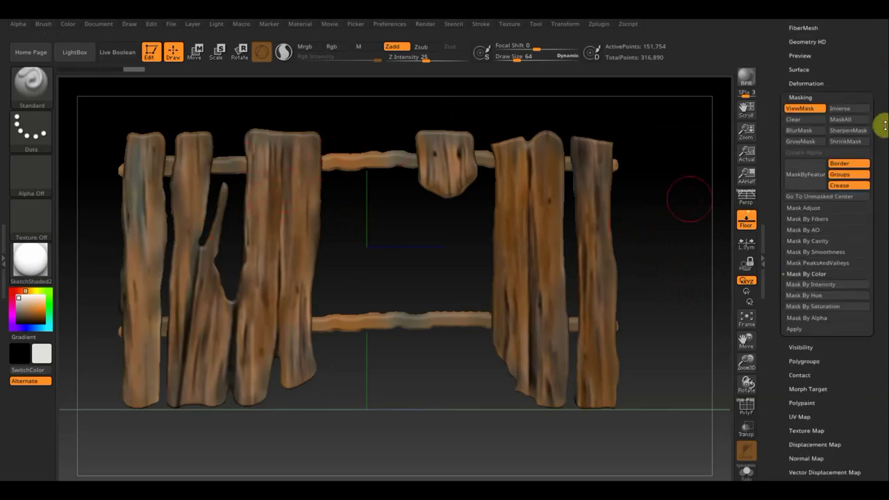
click(812, 112)
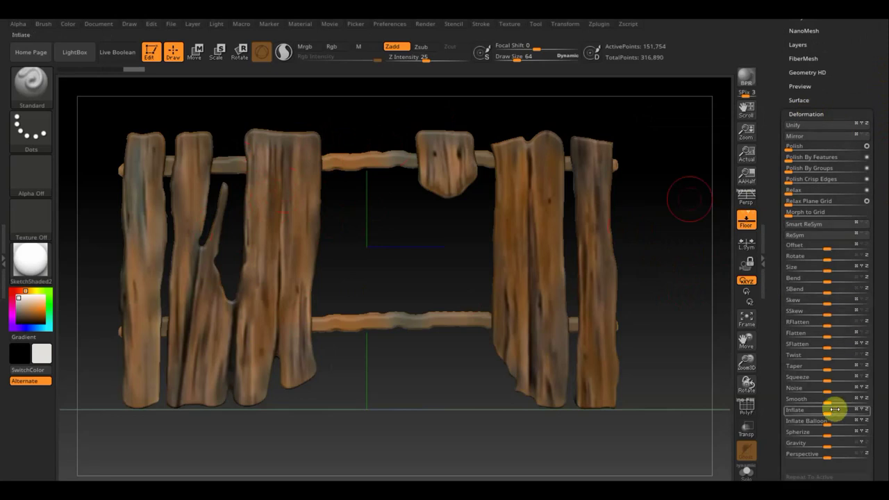
- Inflate the masked planks to about 24, then clear the mask
drag(827, 412, 834, 419)
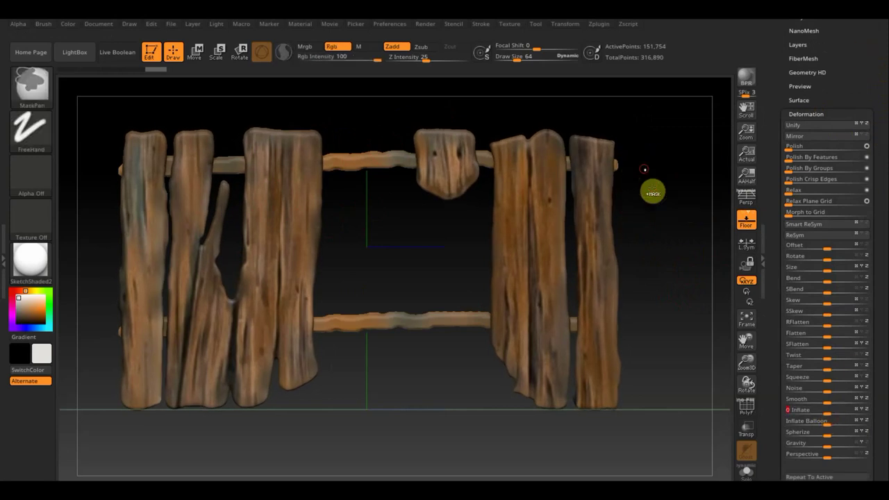
shift+click(667, 204)
drag(870, 57, 867, 135)
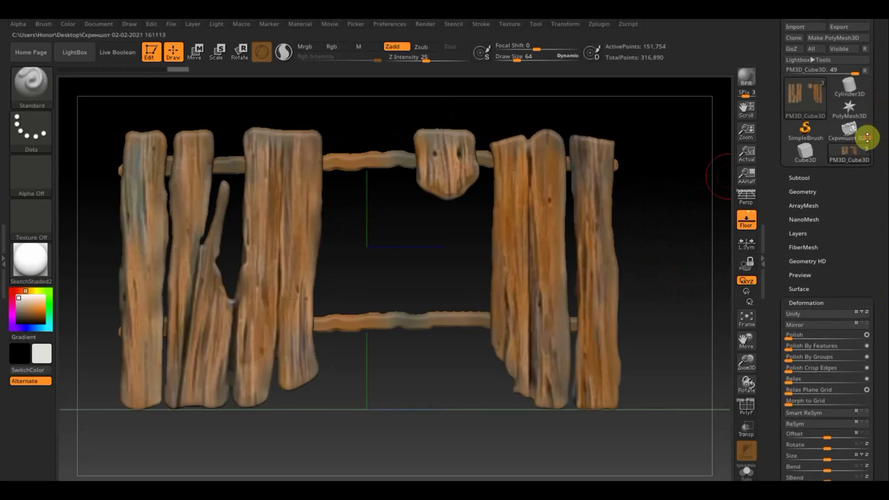
- Hide the planks' polypaint, rotate to a side view of the grain, and try another material
click(800, 179)
click(853, 200)
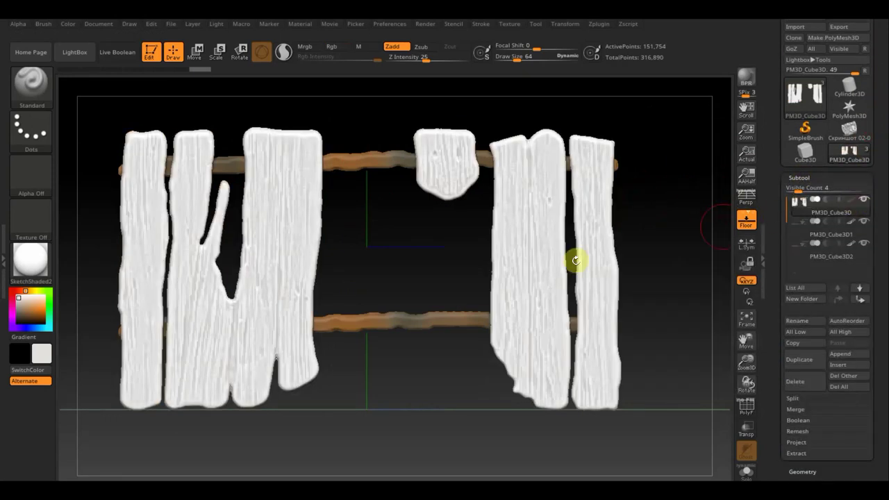
mouse_move(401, 292)
mouse_down()
mouse_move(449, 287)
mouse_move(489, 324)
mouse_move(456, 311)
mouse_move(616, 317)
mouse_move(514, 312)
mouse_up()
click(27, 256)
click(91, 201)
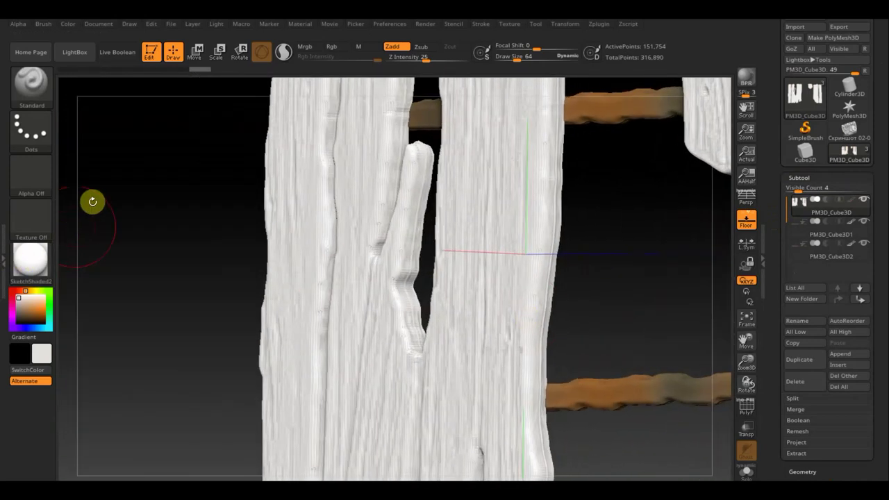
- Preview the fence in the MatCap Red Wax material from a slightly rotated angle
click(35, 267)
click(96, 218)
mouse_move(612, 303)
mouse_down()
mouse_move(641, 280)
mouse_move(656, 298)
mouse_move(501, 283)
mouse_up()
- Switch to the MatCap Gray material and rotate the fence back to a front view
click(31, 267)
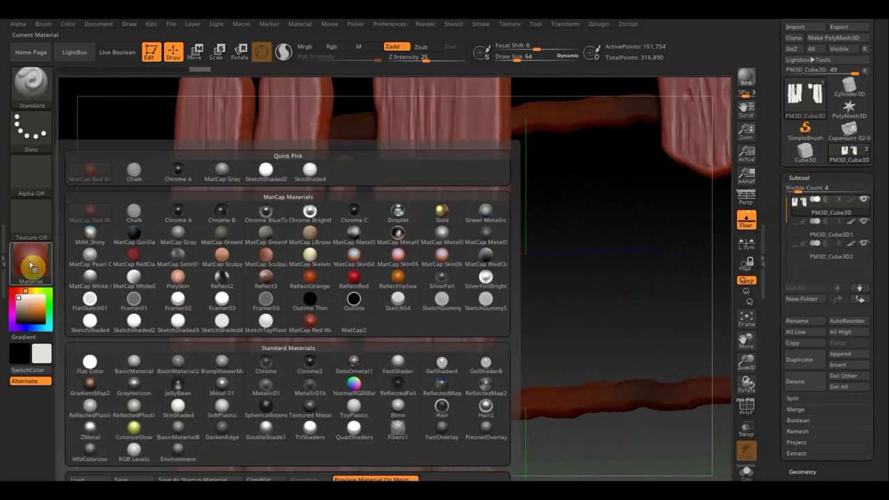
click(183, 237)
mouse_move(556, 293)
mouse_down()
mouse_move(559, 287)
mouse_move(546, 308)
mouse_move(571, 301)
mouse_move(560, 302)
mouse_move(576, 343)
mouse_move(538, 326)
mouse_move(750, 188)
mouse_move(792, 131)
mouse_up()
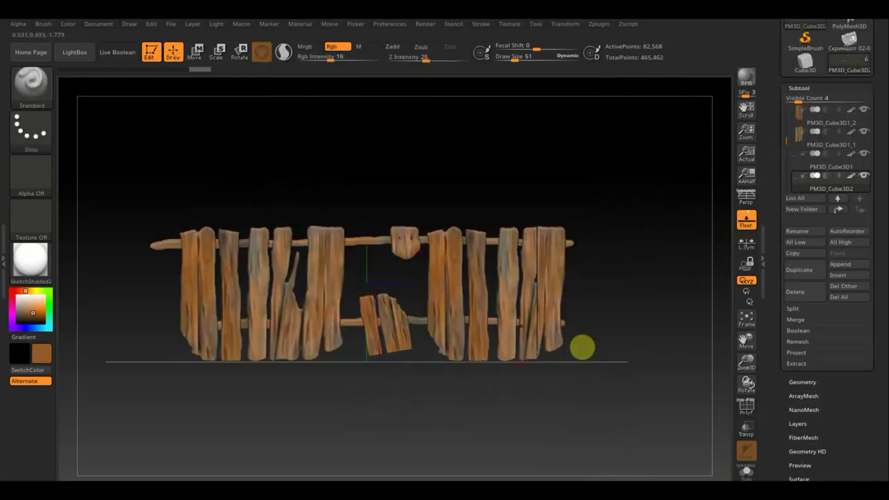
- Zoom in so the completed two-rail fence fills more of the canvas
mouse_move(608, 400)
alt+mouse_down()
mouse_move(620, 424)
mouse_move(628, 409)
alt+mouse_up()
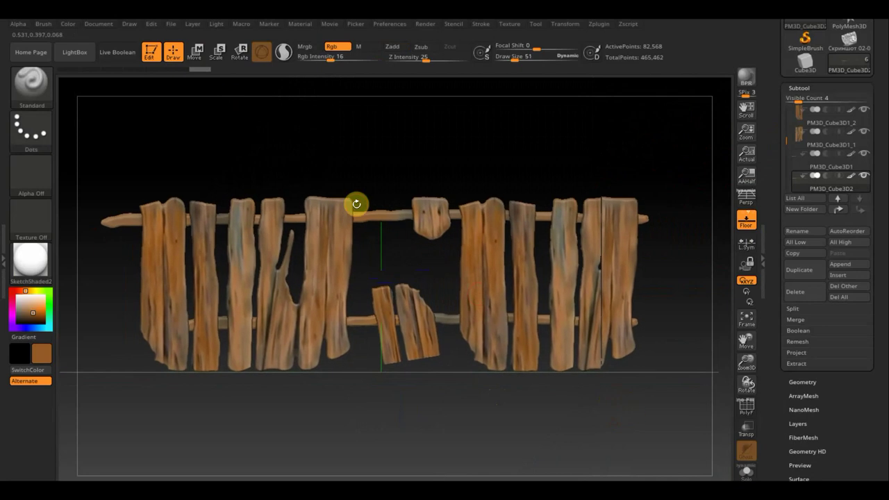